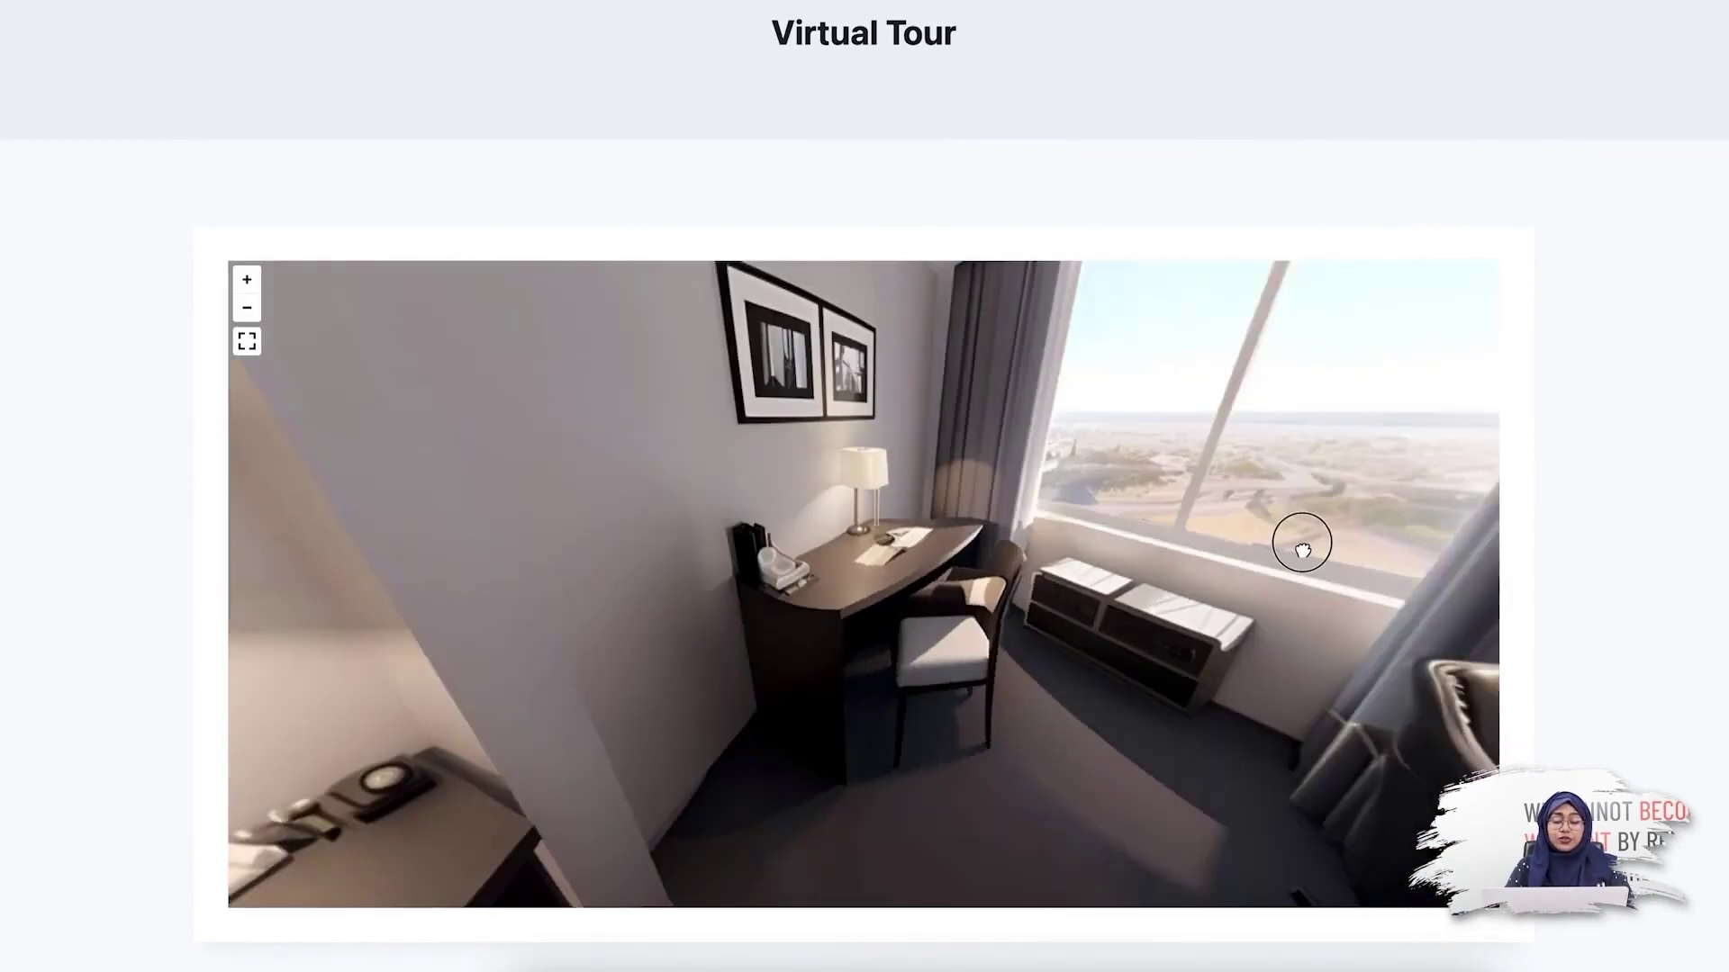
Step: Look around the hotel room in the published virtual tour
{"action": "left_click_drag", "start_coordinate": [648, 551], "coordinate": [1384, 532]}
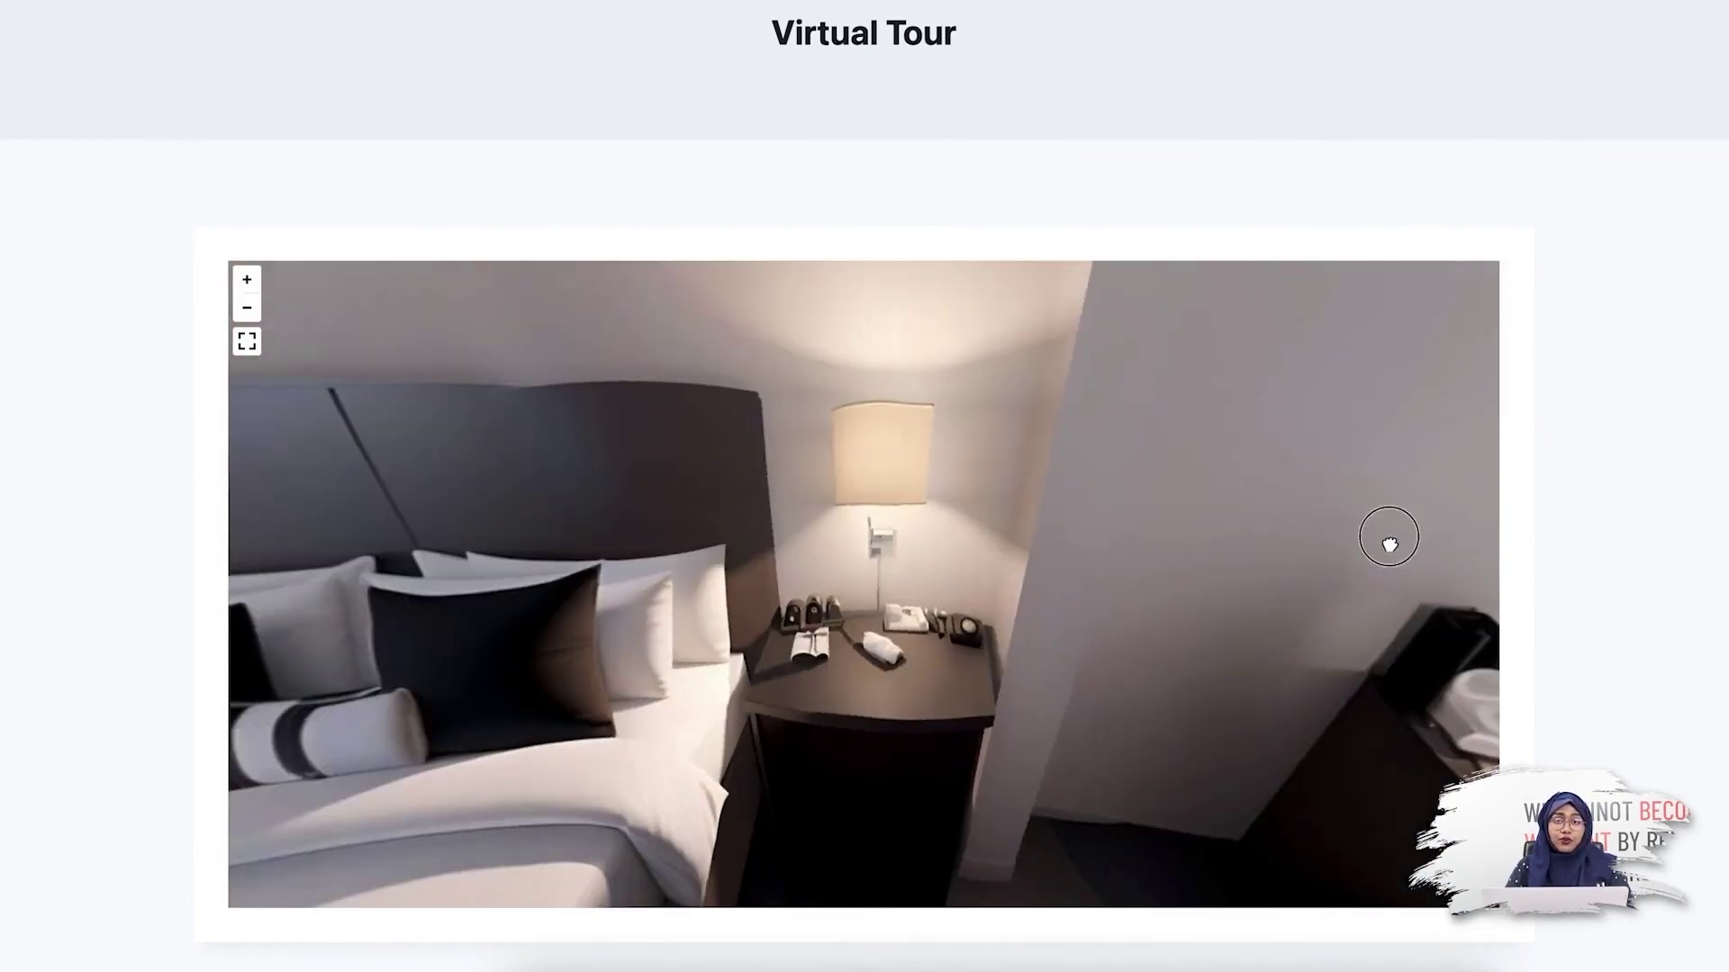
{"action": "left_click_drag", "start_coordinate": [711, 569], "coordinate": [1339, 537]}
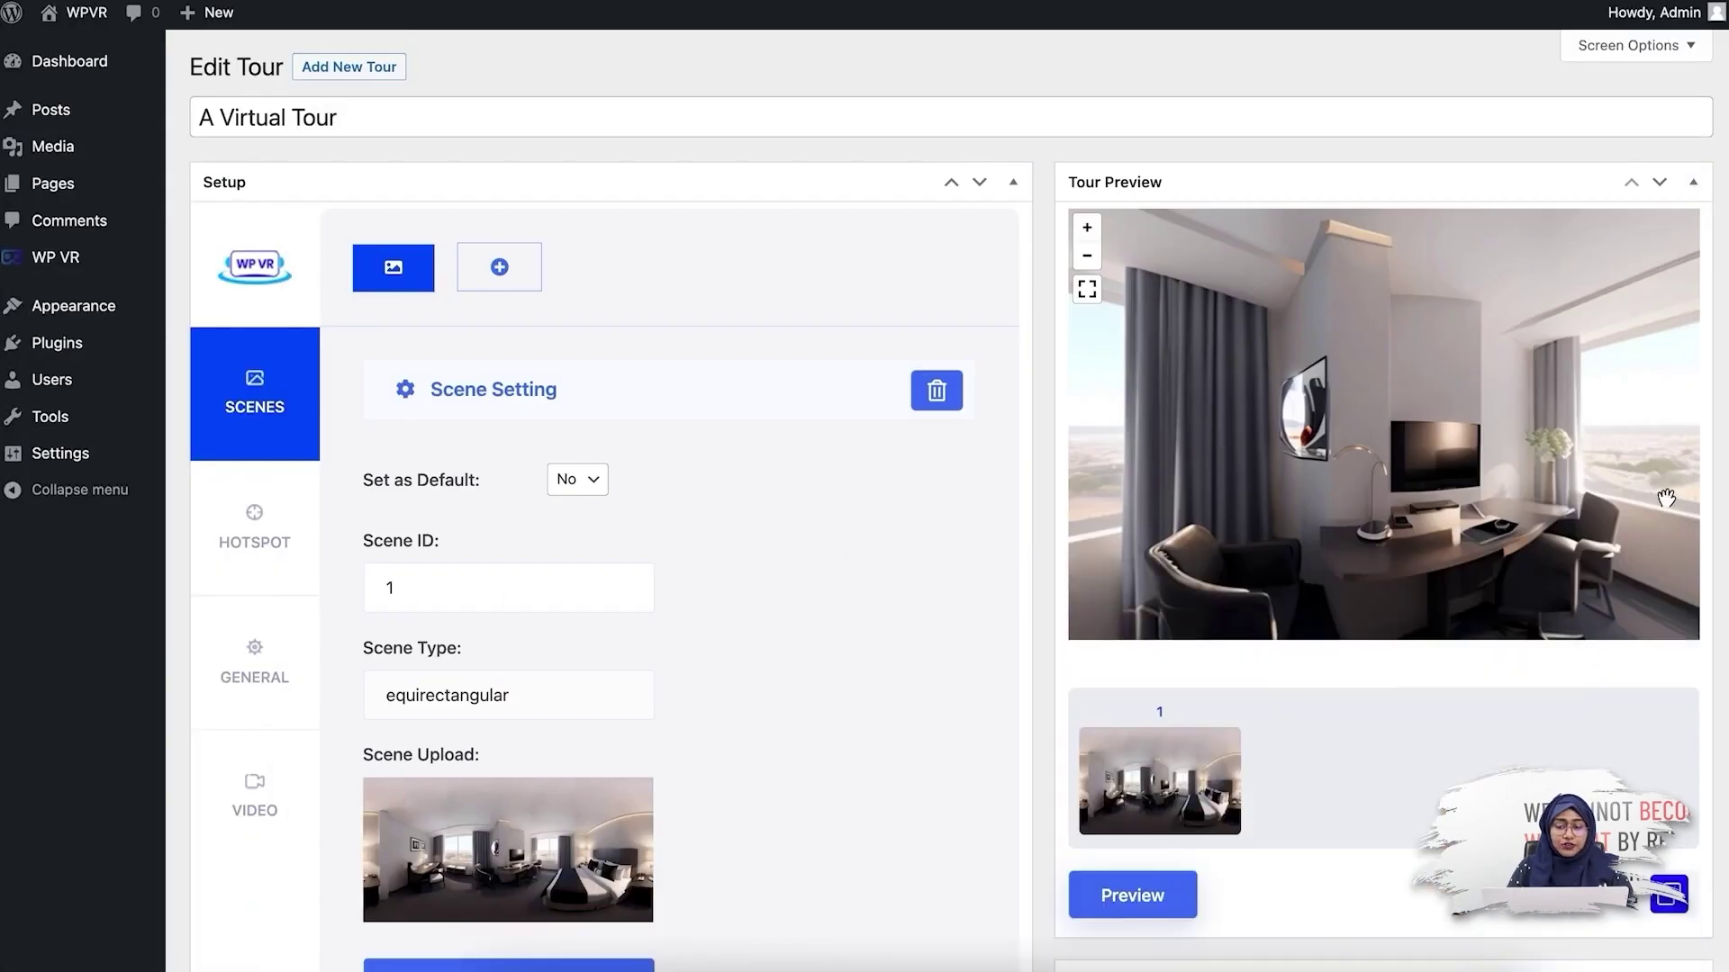
Step: Pick a spot on the bed in scene 1 and add its position, pitch about -35.95 and yaw about 97.85, to the active hotspot
{"action": "scroll", "coordinate": [959, 433], "scroll_direction": "down", "scroll_amount": 1}
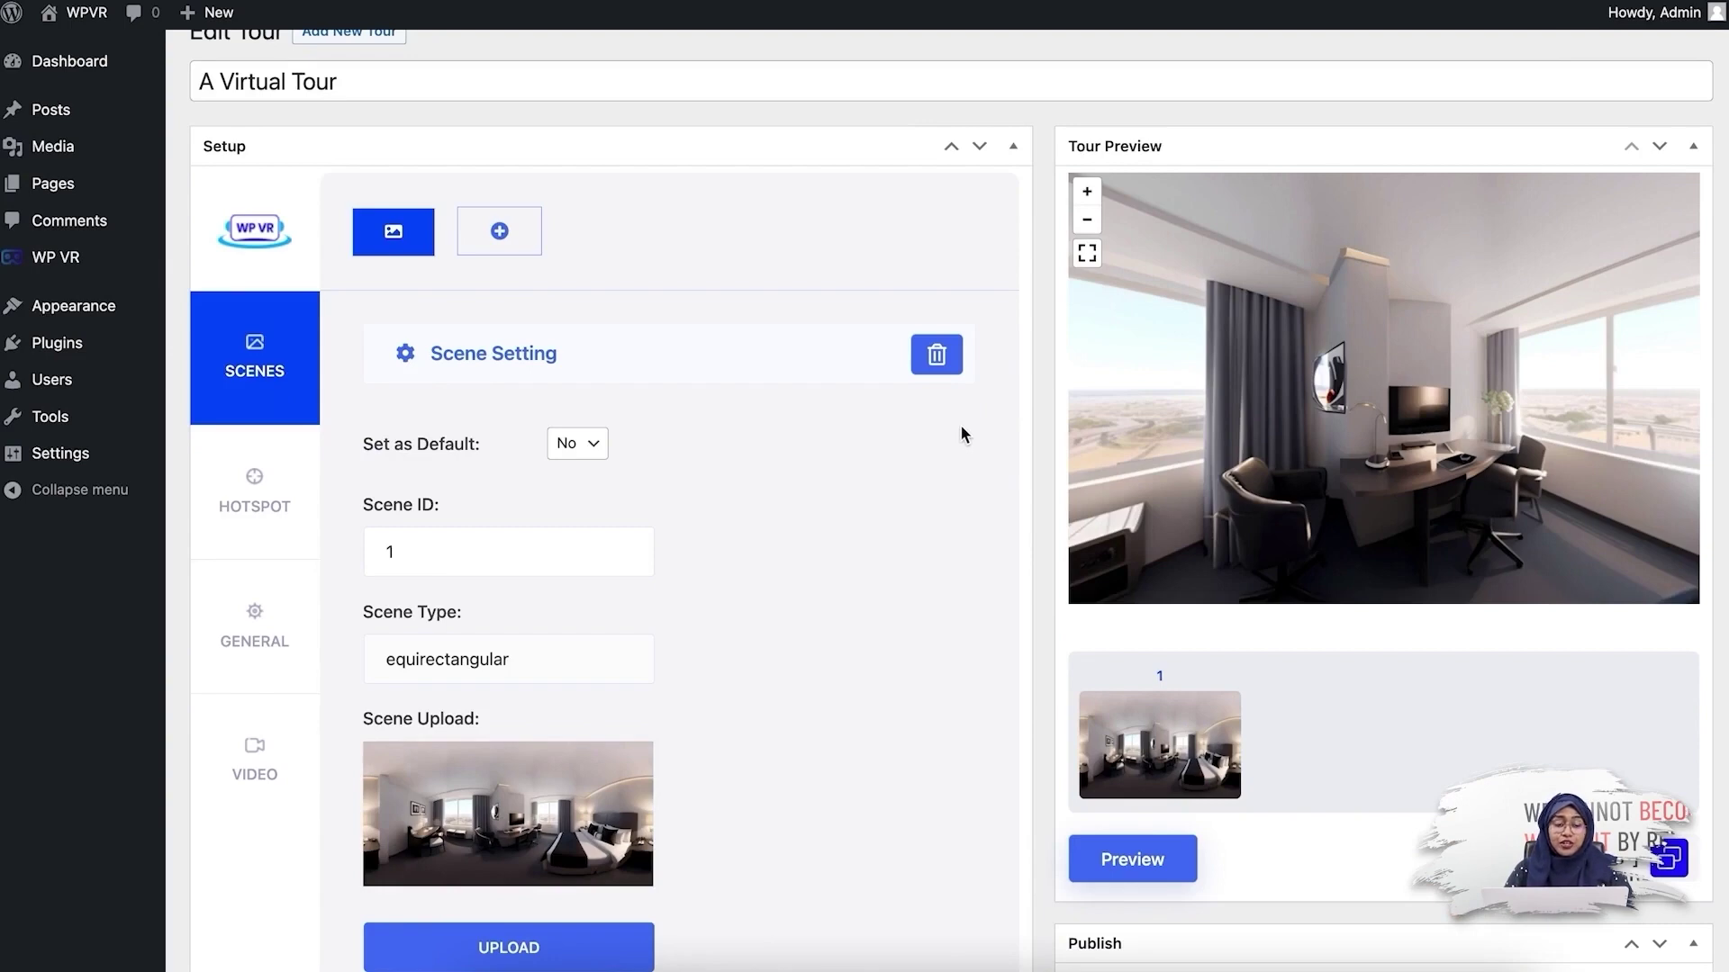
{"action": "left_click", "coordinate": [315, 532]}
{"action": "left_click_drag", "start_coordinate": [1563, 432], "coordinate": [1386, 425]}
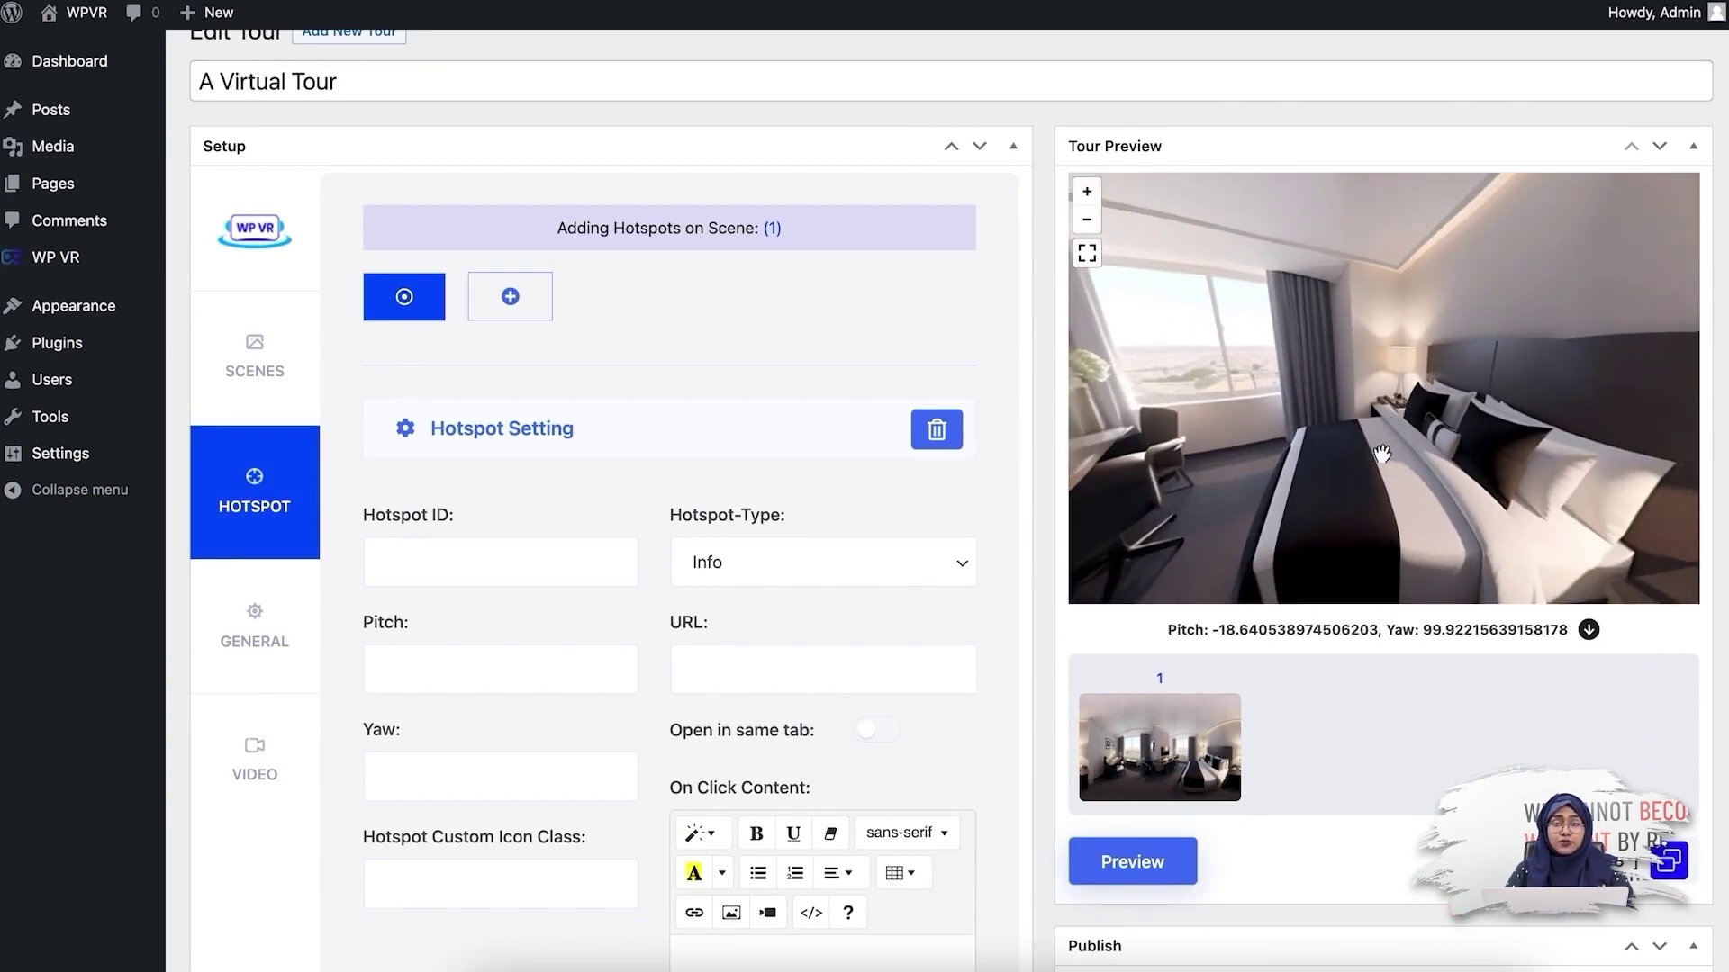
{"action": "left_click", "coordinate": [1401, 473]}
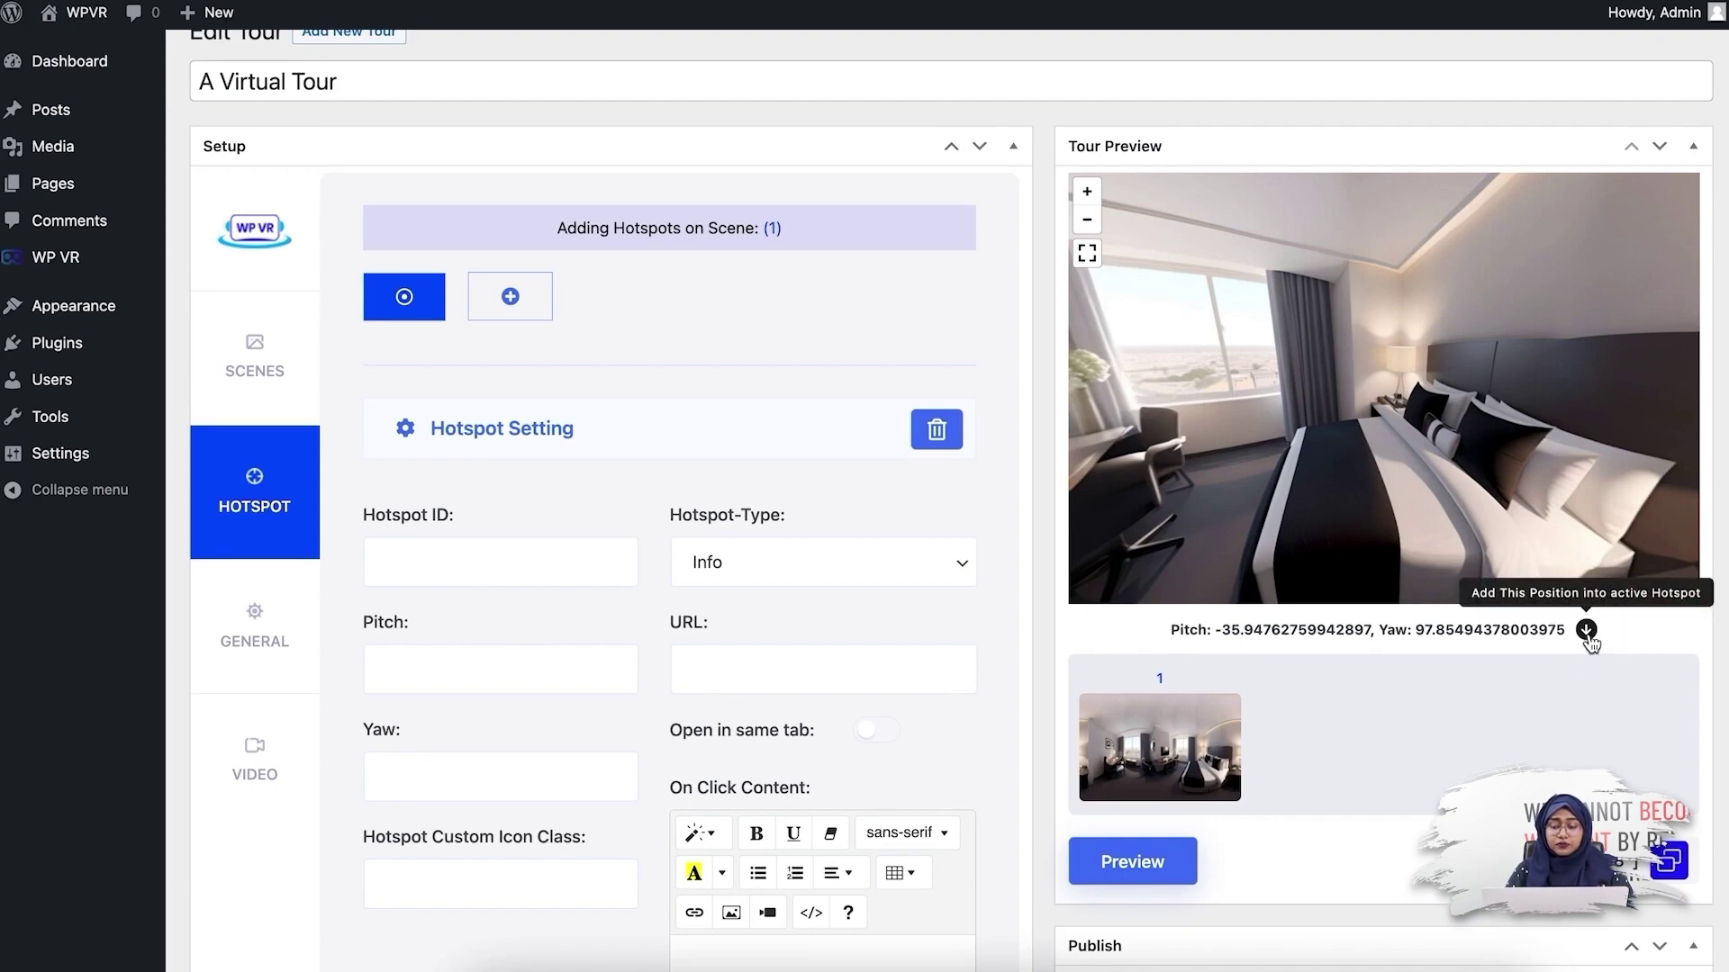
{"action": "left_click", "coordinate": [1587, 633]}
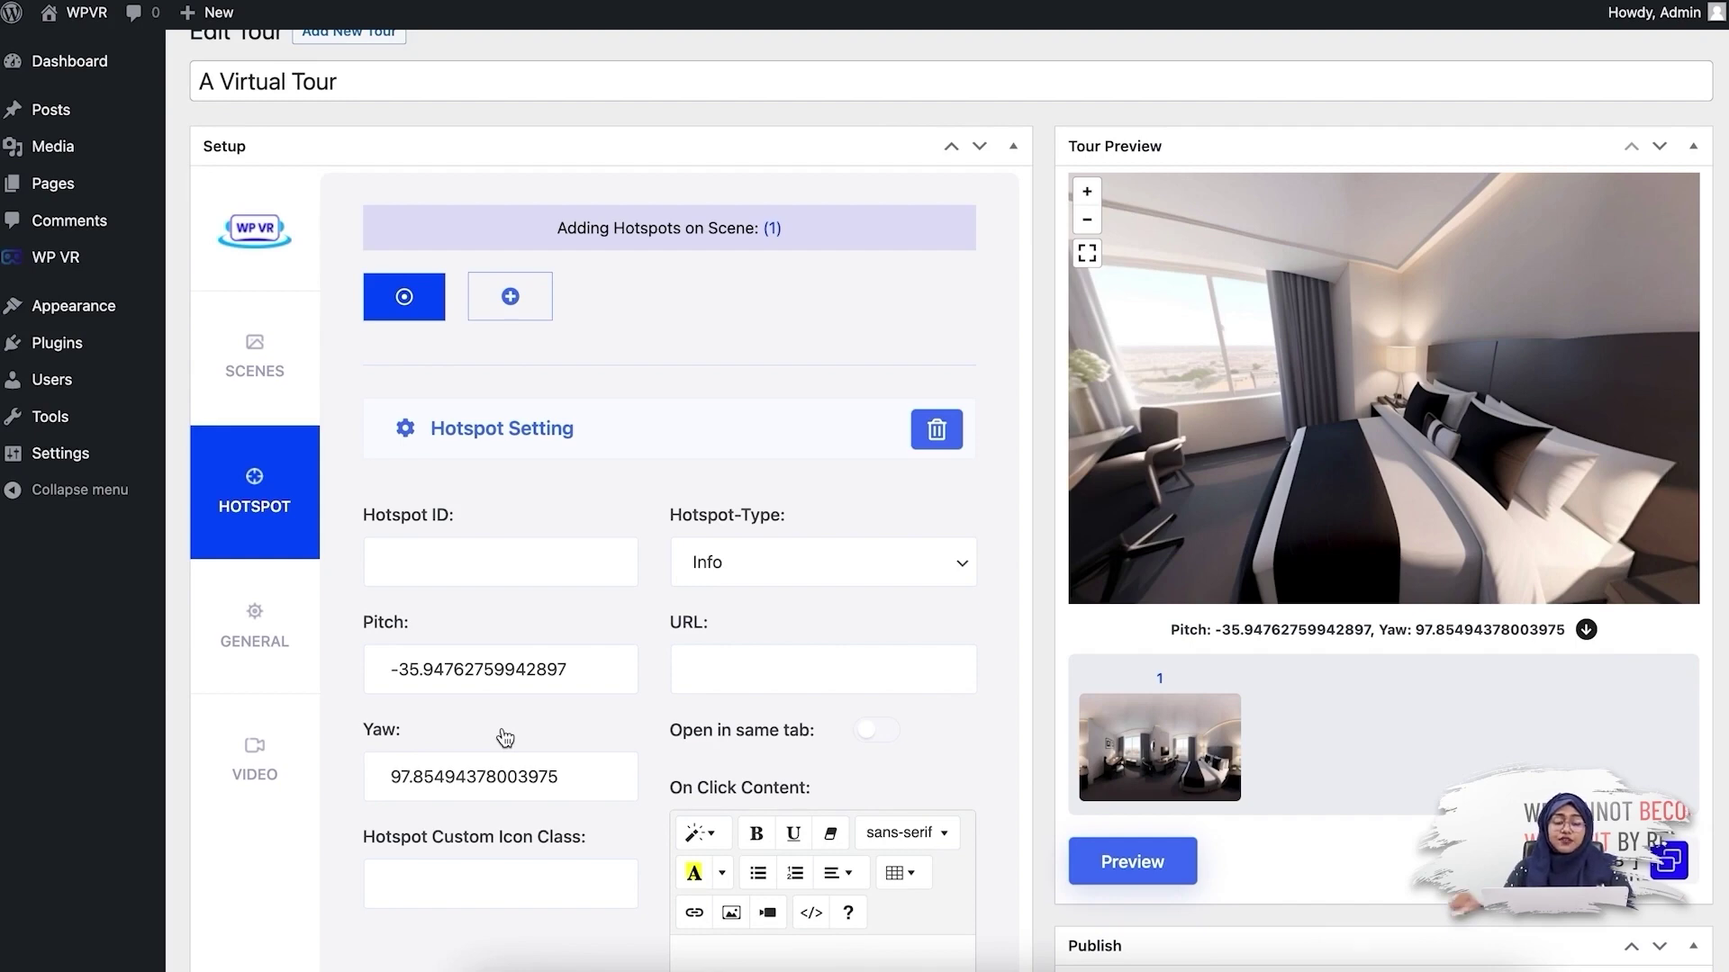
Step: Set the info hotspot's ID to "Bed" and enter "Bed" as its on-hover content
{"action": "left_click", "coordinate": [486, 564]}
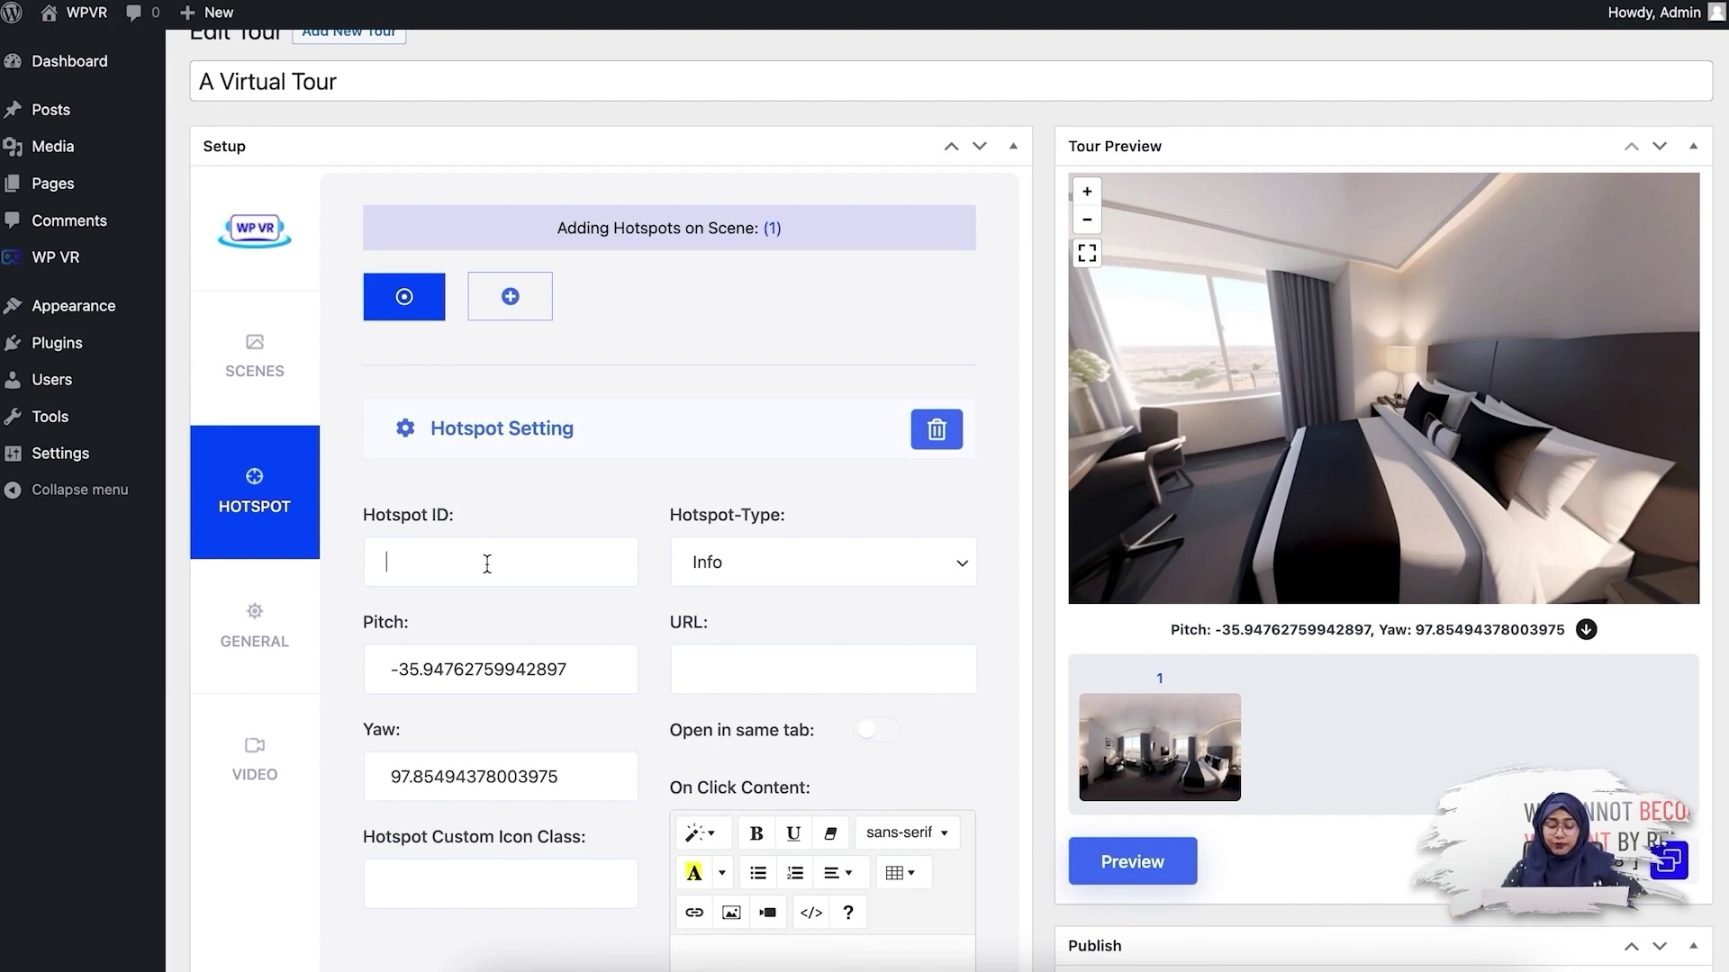
{"action": "type", "text": "Bed"}
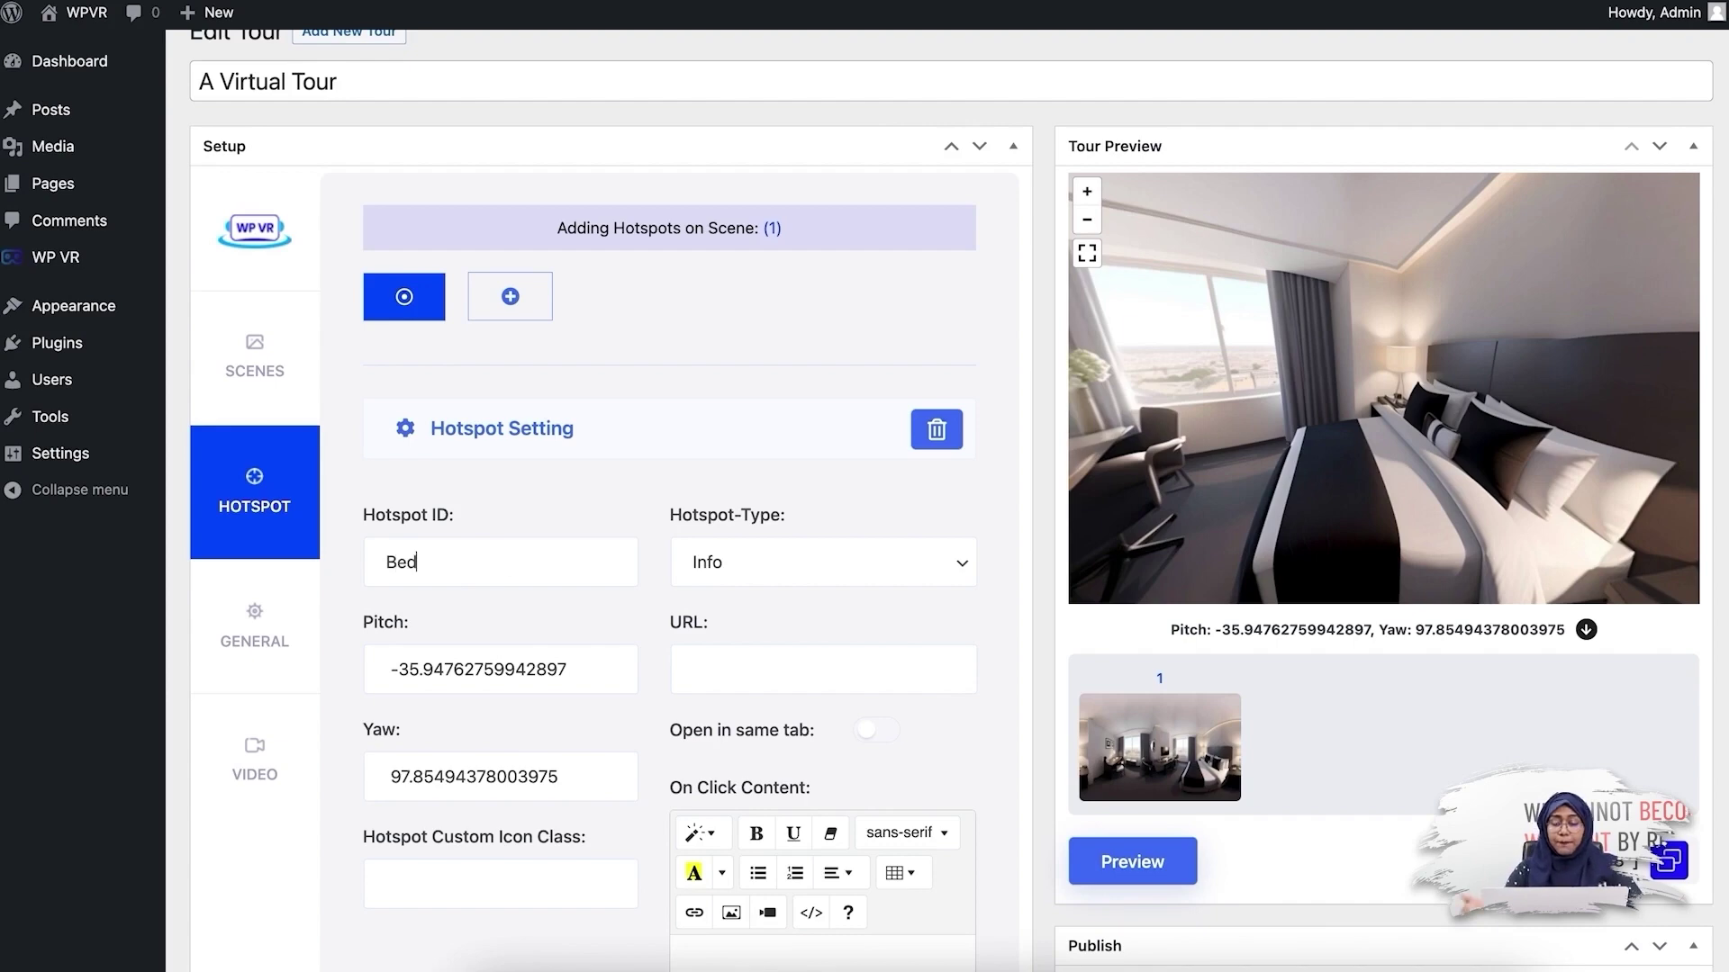
{"action": "scroll", "coordinate": [877, 566], "scroll_direction": "down", "scroll_amount": 1}
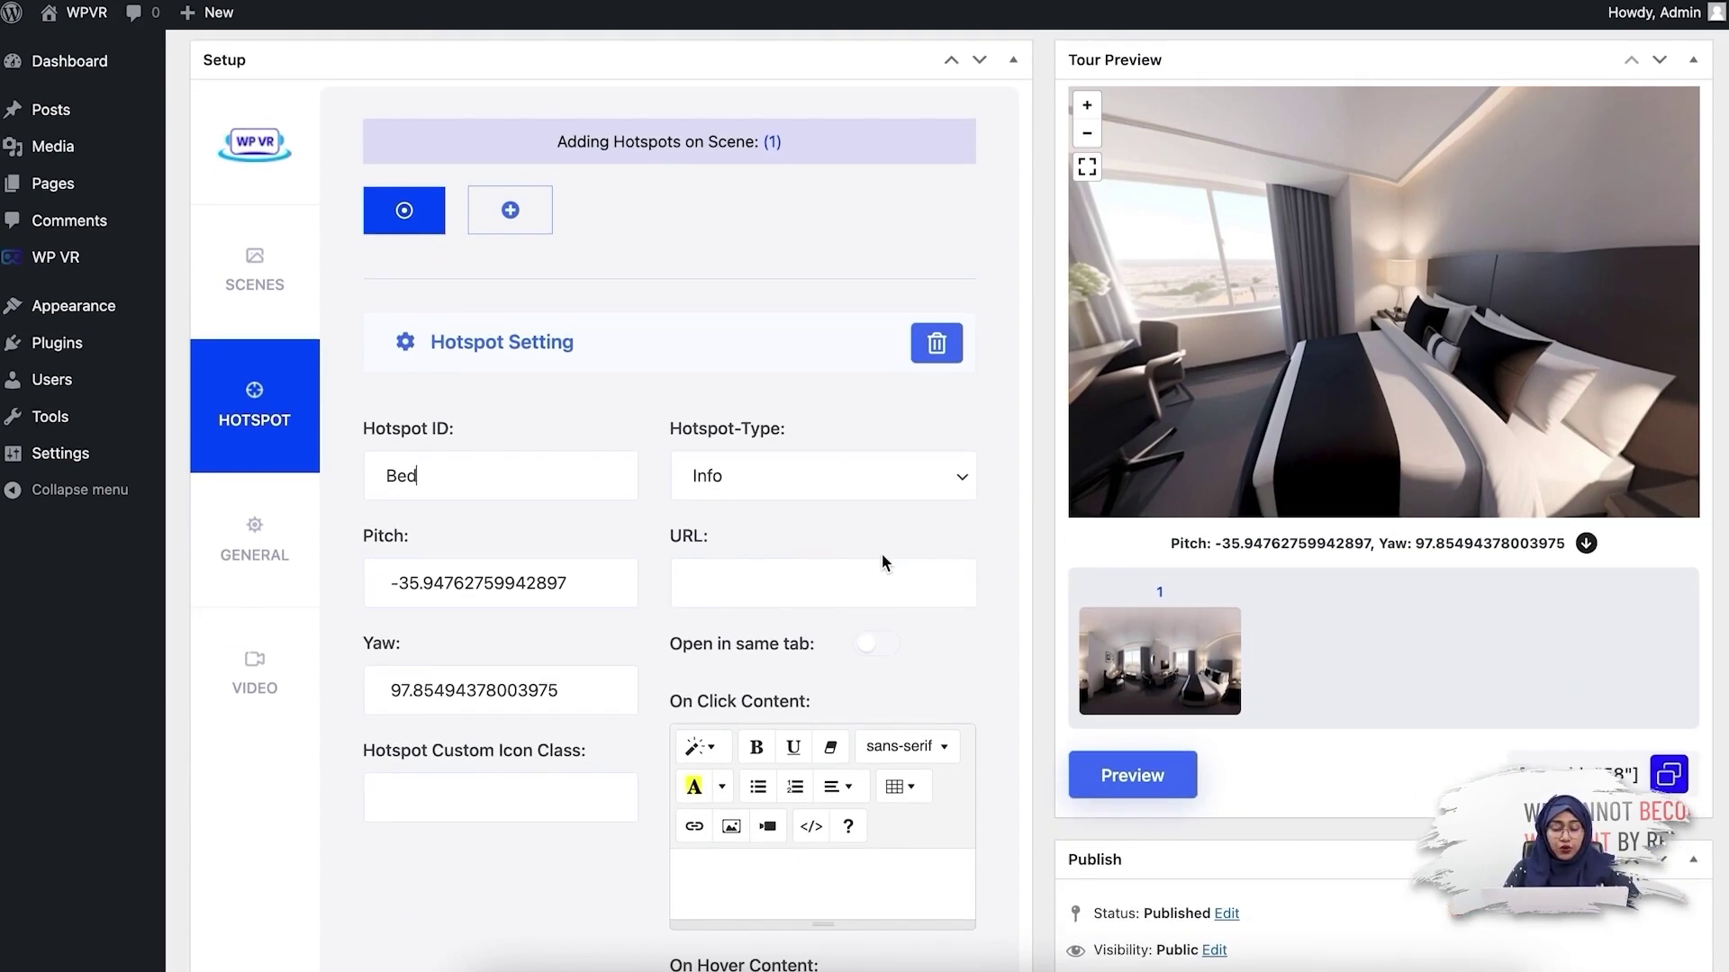
{"action": "scroll", "coordinate": [882, 562], "scroll_direction": "down", "scroll_amount": 3}
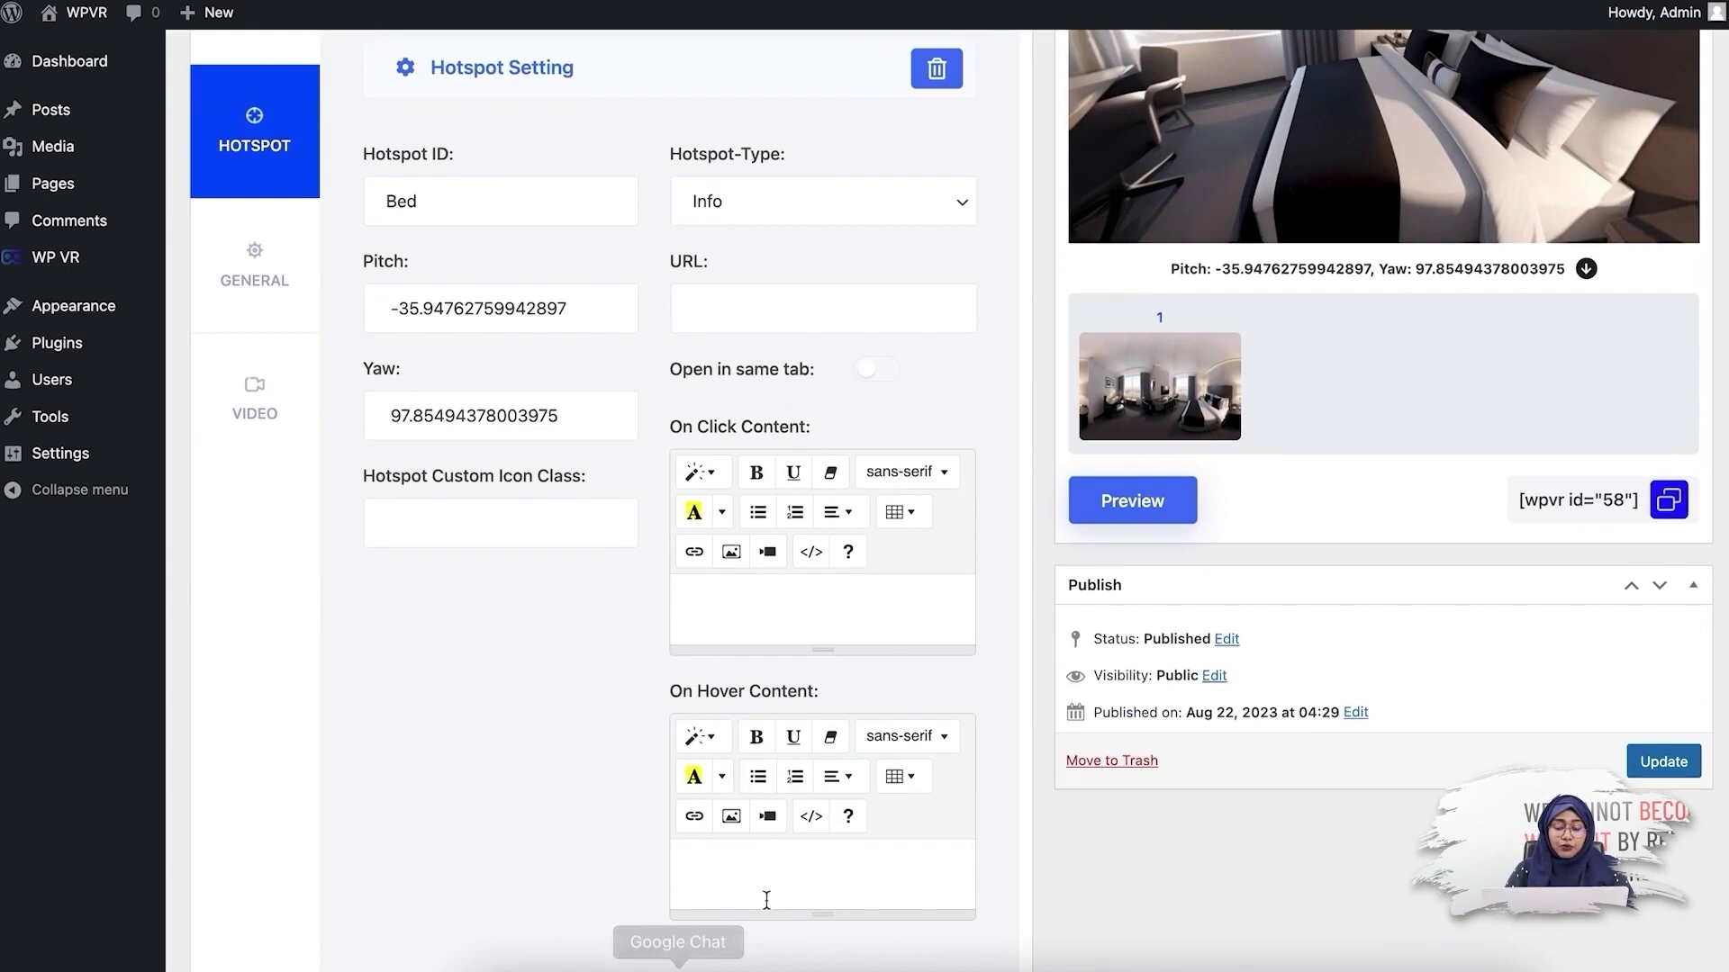
{"action": "left_click", "coordinate": [753, 867]}
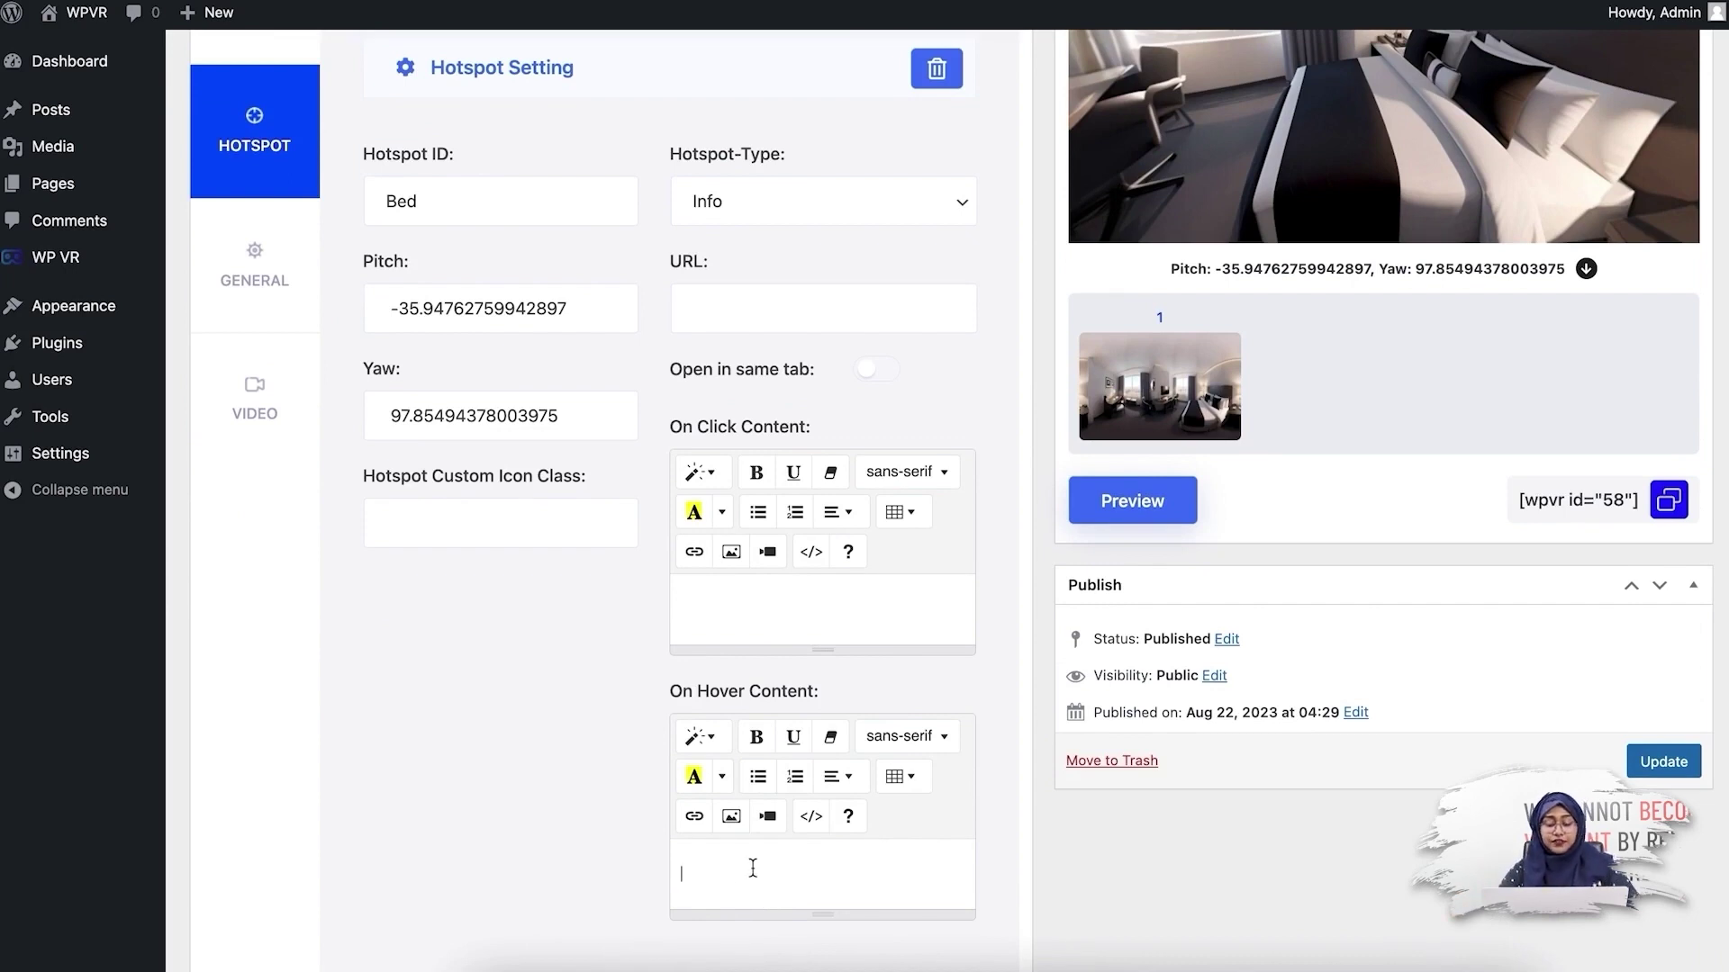
{"action": "type", "text": "Bed"}
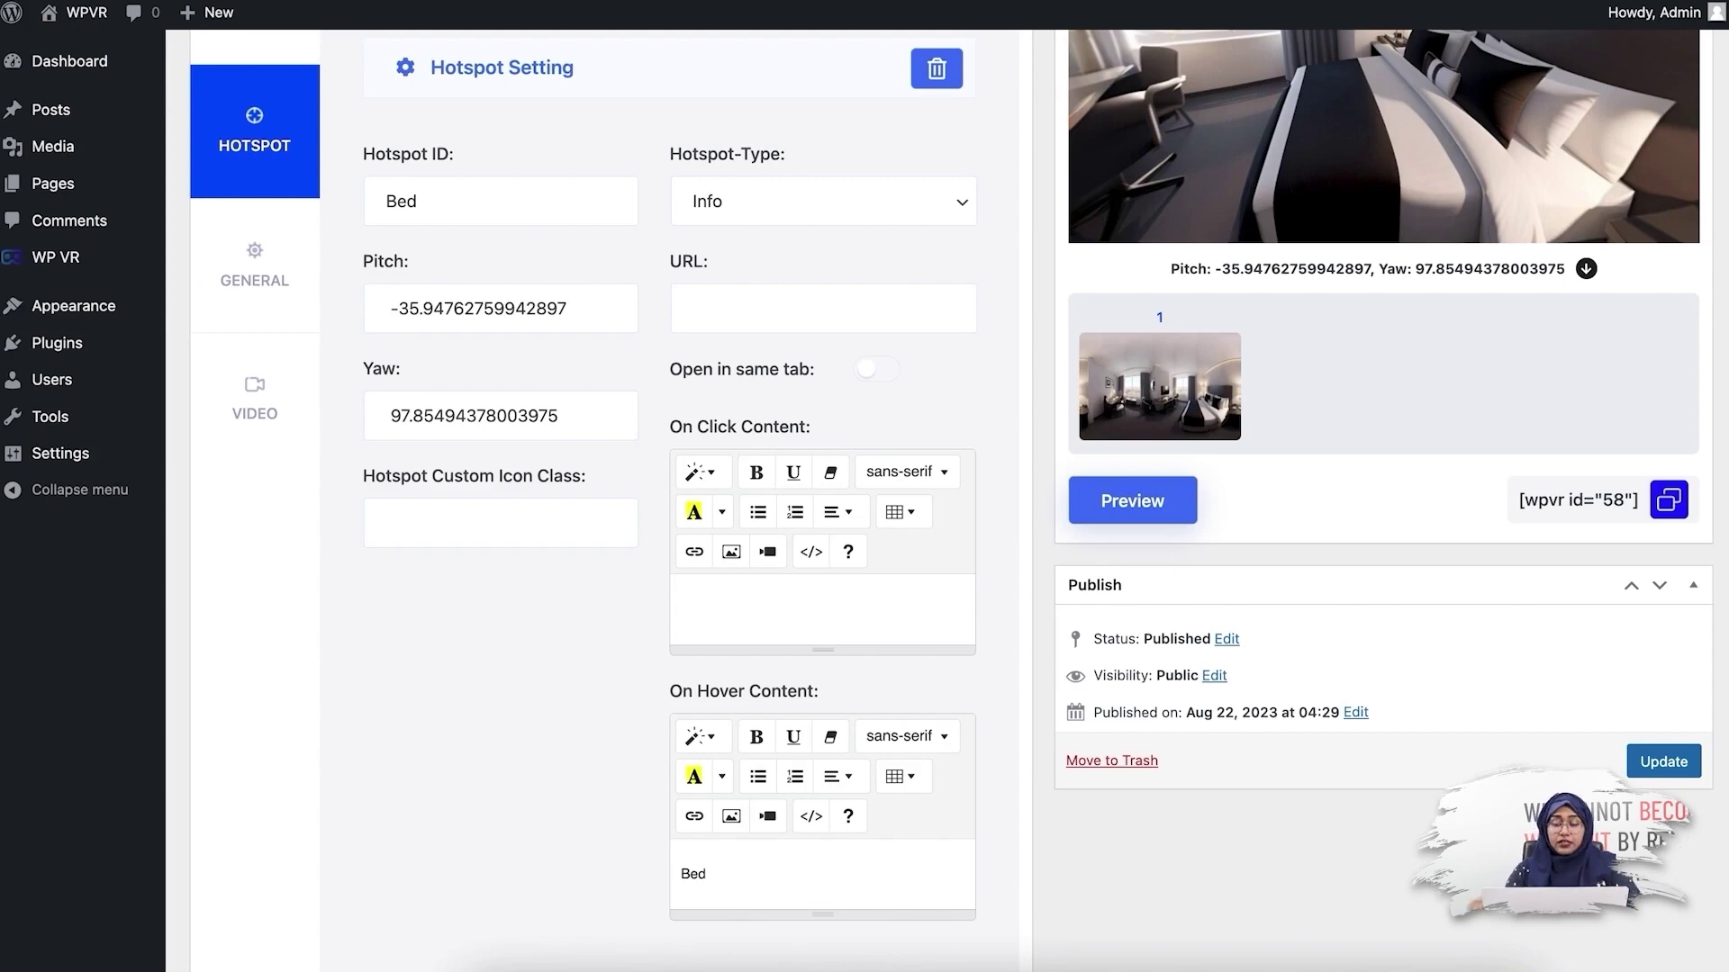
Step: Preview the tour and check the hotspot on the bed and its hover content
{"action": "scroll", "coordinate": [1125, 635], "scroll_direction": "up", "scroll_amount": 2}
{"action": "left_click", "coordinate": [1125, 634]}
{"action": "scroll", "coordinate": [1401, 836], "scroll_direction": "up", "scroll_amount": 1}
{"action": "scroll", "coordinate": [1569, 388], "scroll_direction": "up", "scroll_amount": 2}
{"action": "left_click_drag", "start_coordinate": [1569, 388], "coordinate": [1368, 383]}
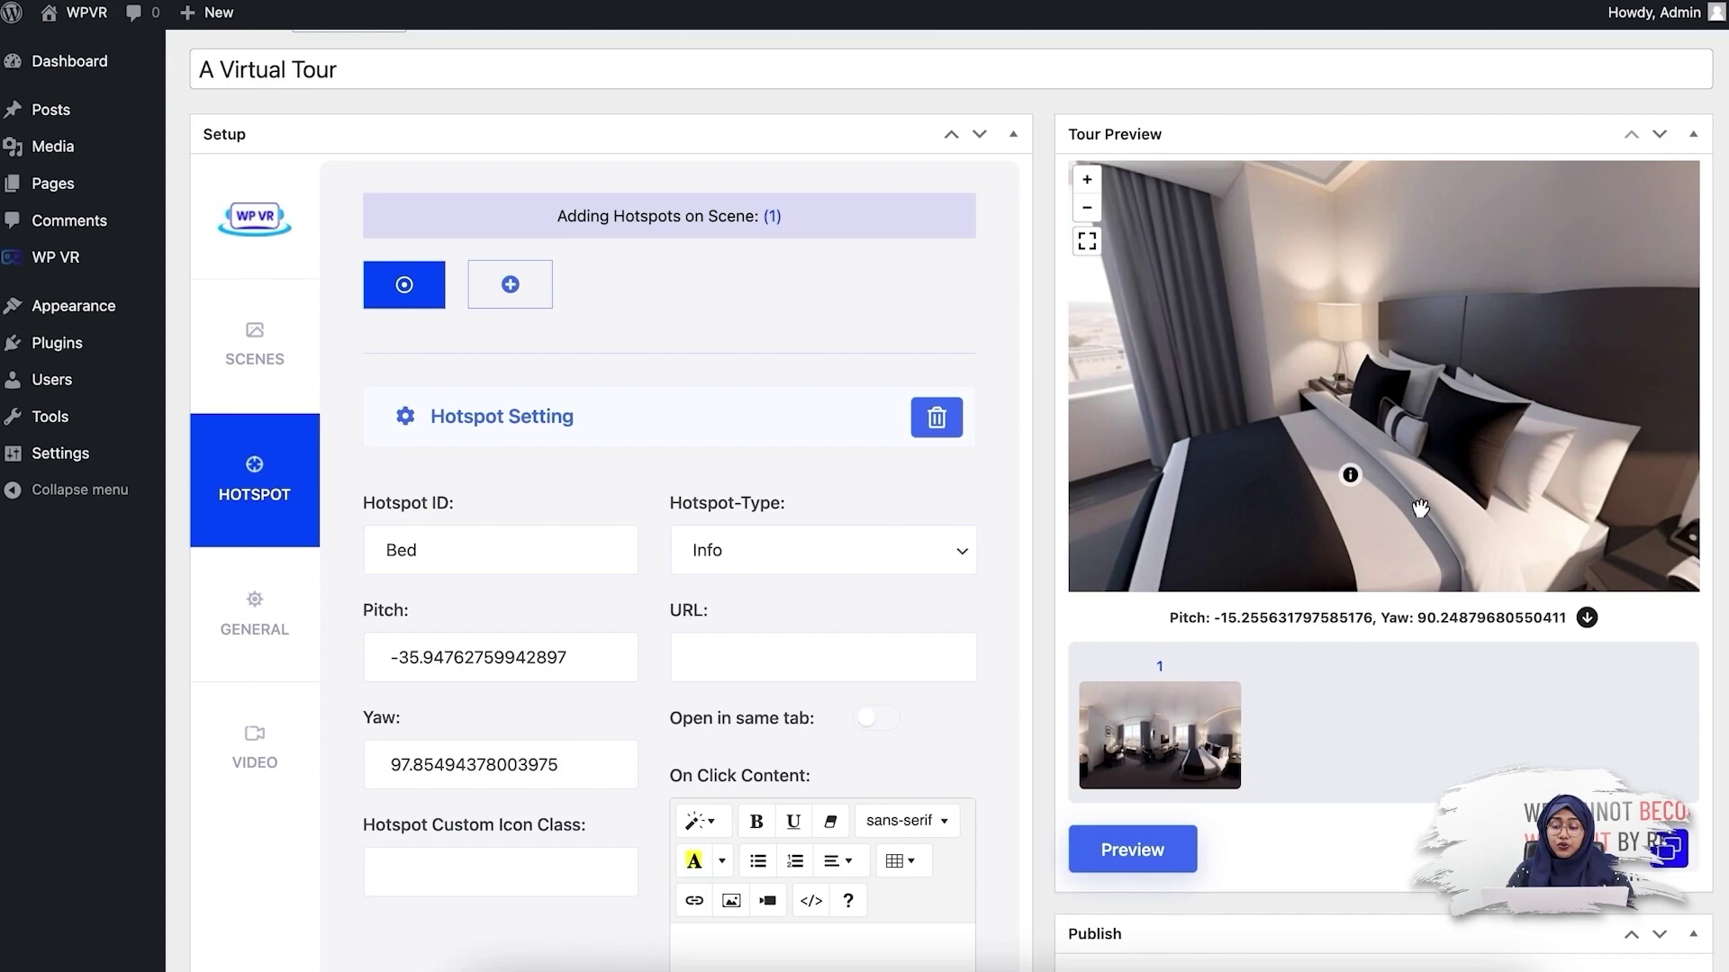
{"action": "mouse_move", "coordinate": [1353, 480]}
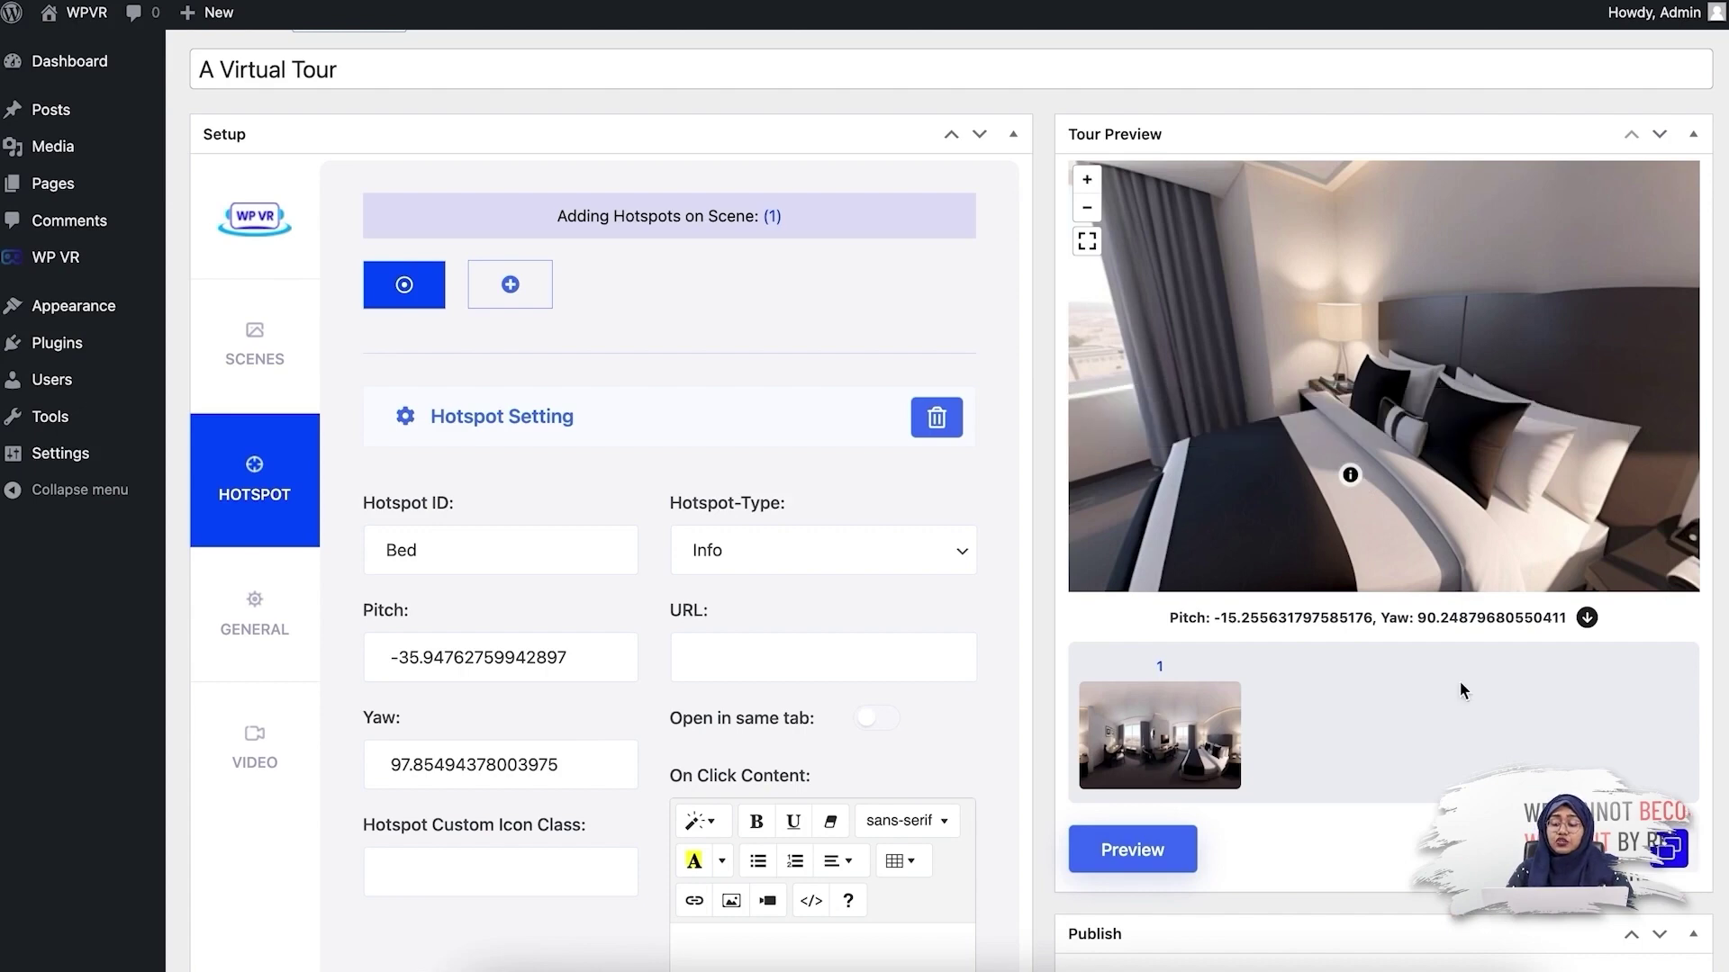
Step: Update the tour and check the bed hotspot's hover content on the published page
{"action": "scroll", "coordinate": [1463, 689], "scroll_direction": "down", "scroll_amount": 5}
{"action": "left_click", "coordinate": [1670, 696]}
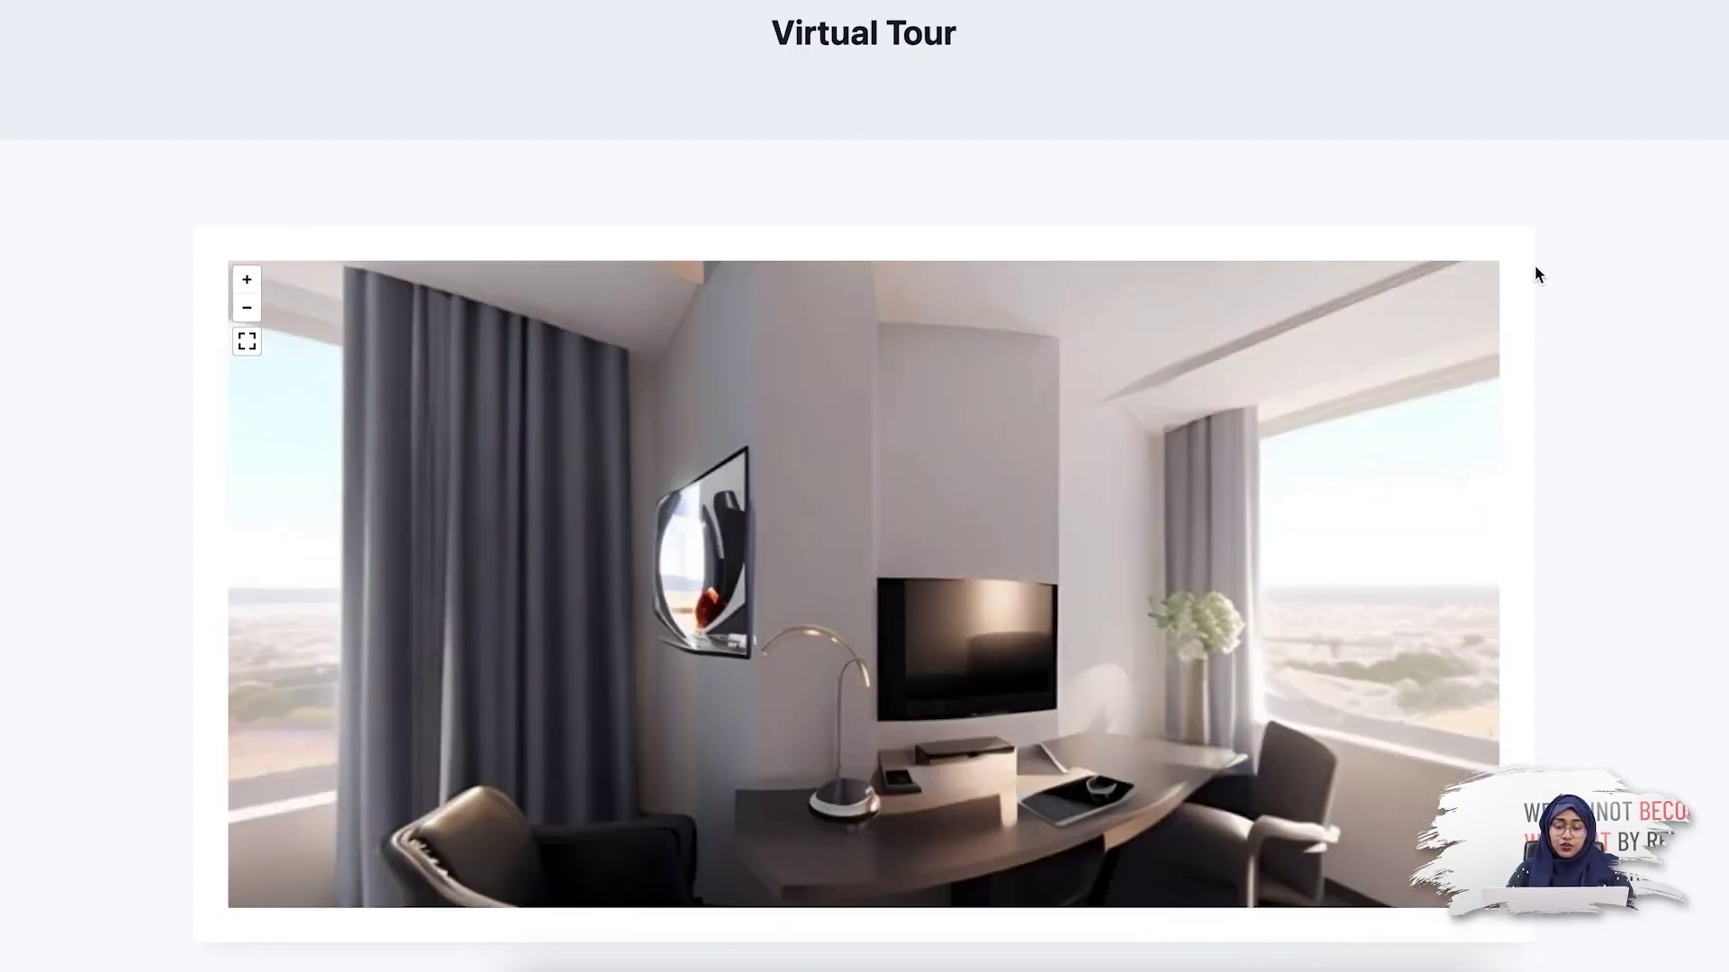
{"action": "scroll", "coordinate": [1522, 275], "scroll_direction": "down", "scroll_amount": 1}
{"action": "left_click_drag", "start_coordinate": [1216, 306], "coordinate": [896, 327]}
{"action": "left_click_drag", "start_coordinate": [1193, 520], "coordinate": [853, 359]}
{"action": "mouse_move", "coordinate": [1218, 382]}
{"action": "left_mouse_down"}
{"action": "mouse_move", "coordinate": [1335, 386]}
{"action": "mouse_move", "coordinate": [942, 397]}
{"action": "mouse_move", "coordinate": [868, 465]}
{"action": "left_mouse_up"}
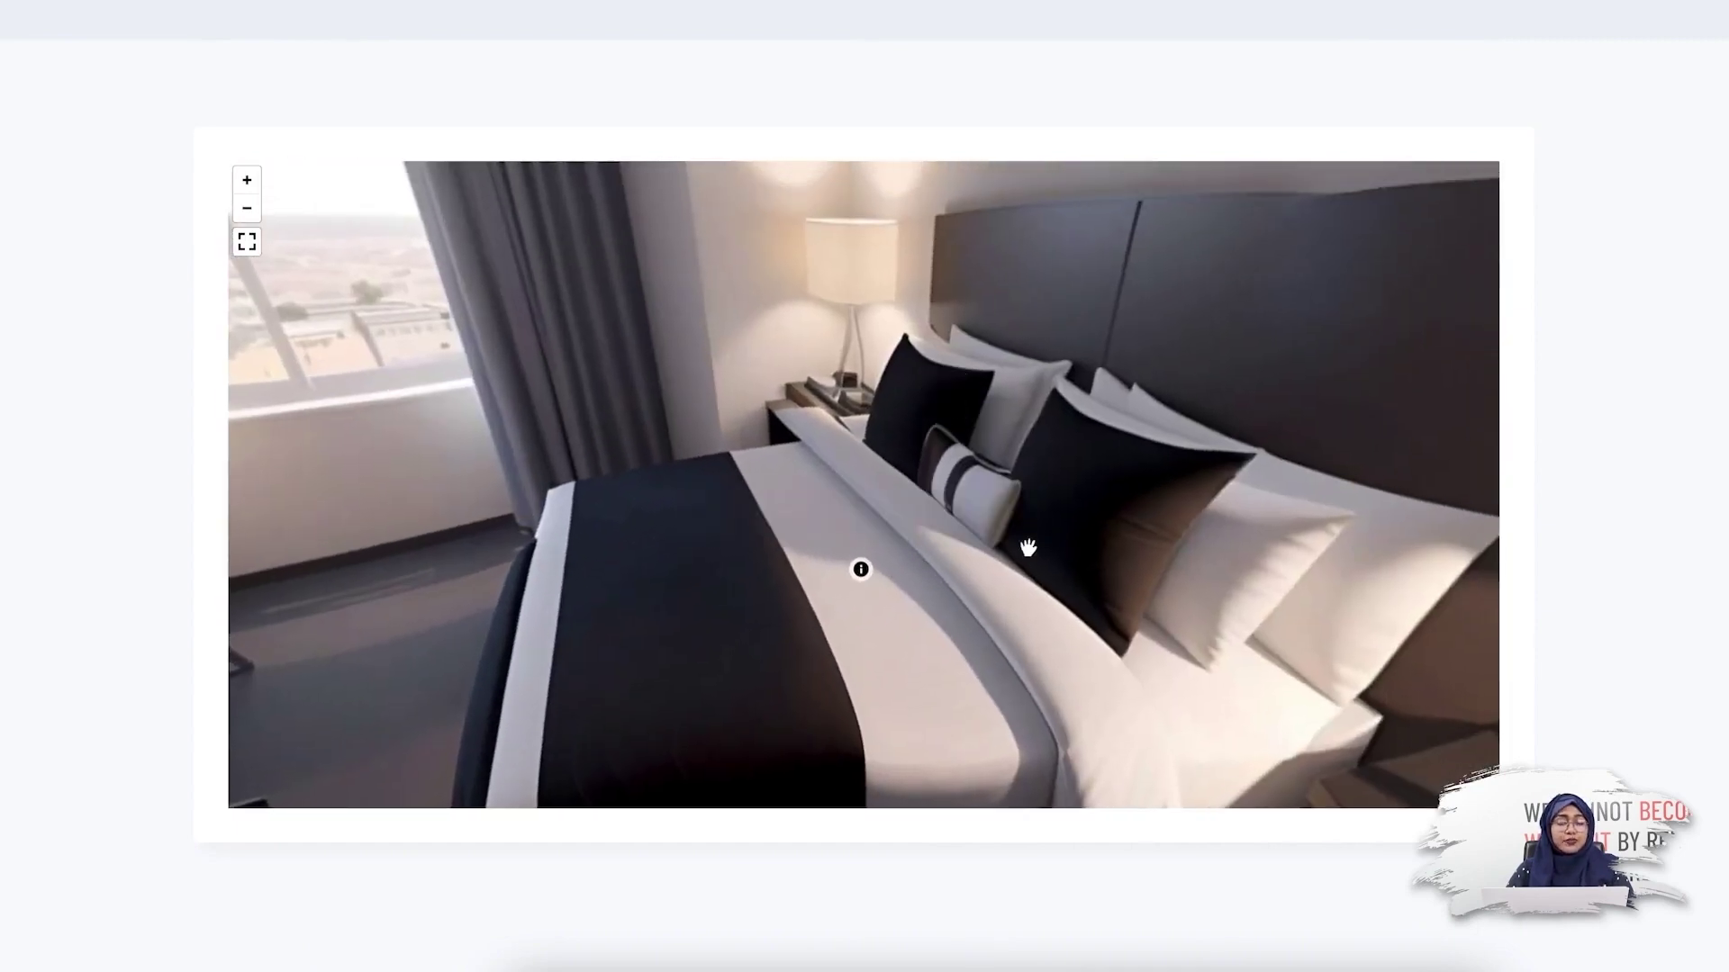
{"action": "mouse_move", "coordinate": [861, 570]}
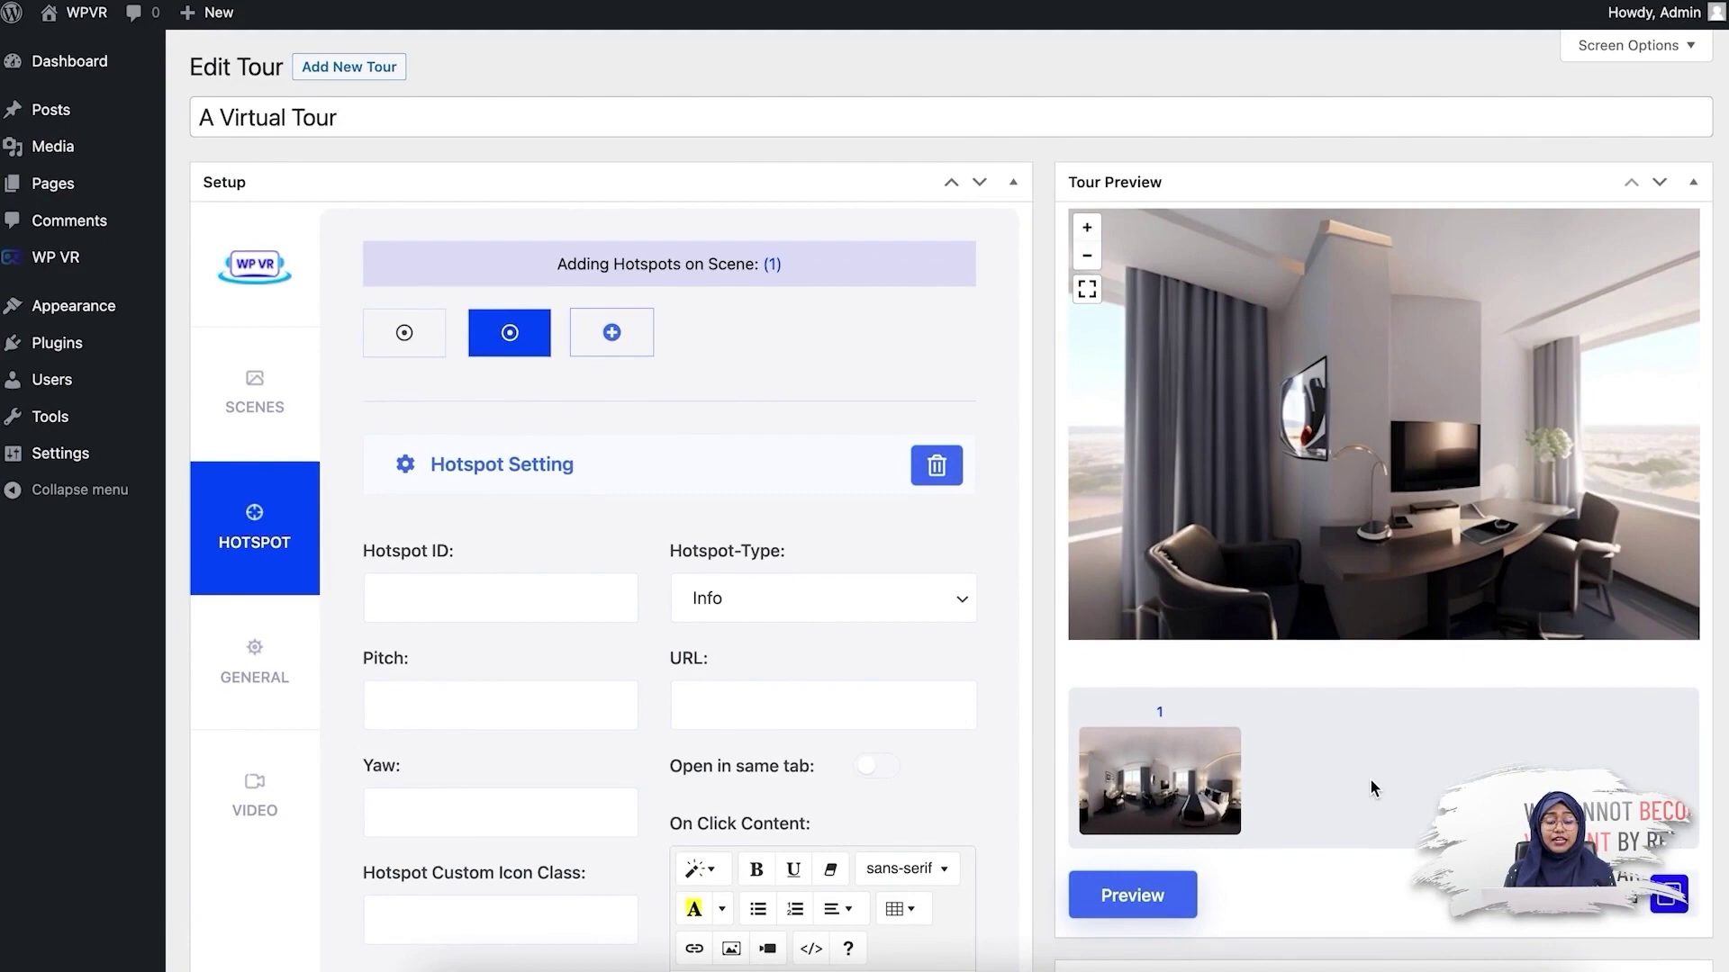
Step: Examine the info hotspots on the bedside table, red car, plant and workshop counter in the published tours
{"action": "scroll", "coordinate": [1370, 777], "scroll_direction": "down", "scroll_amount": 5}
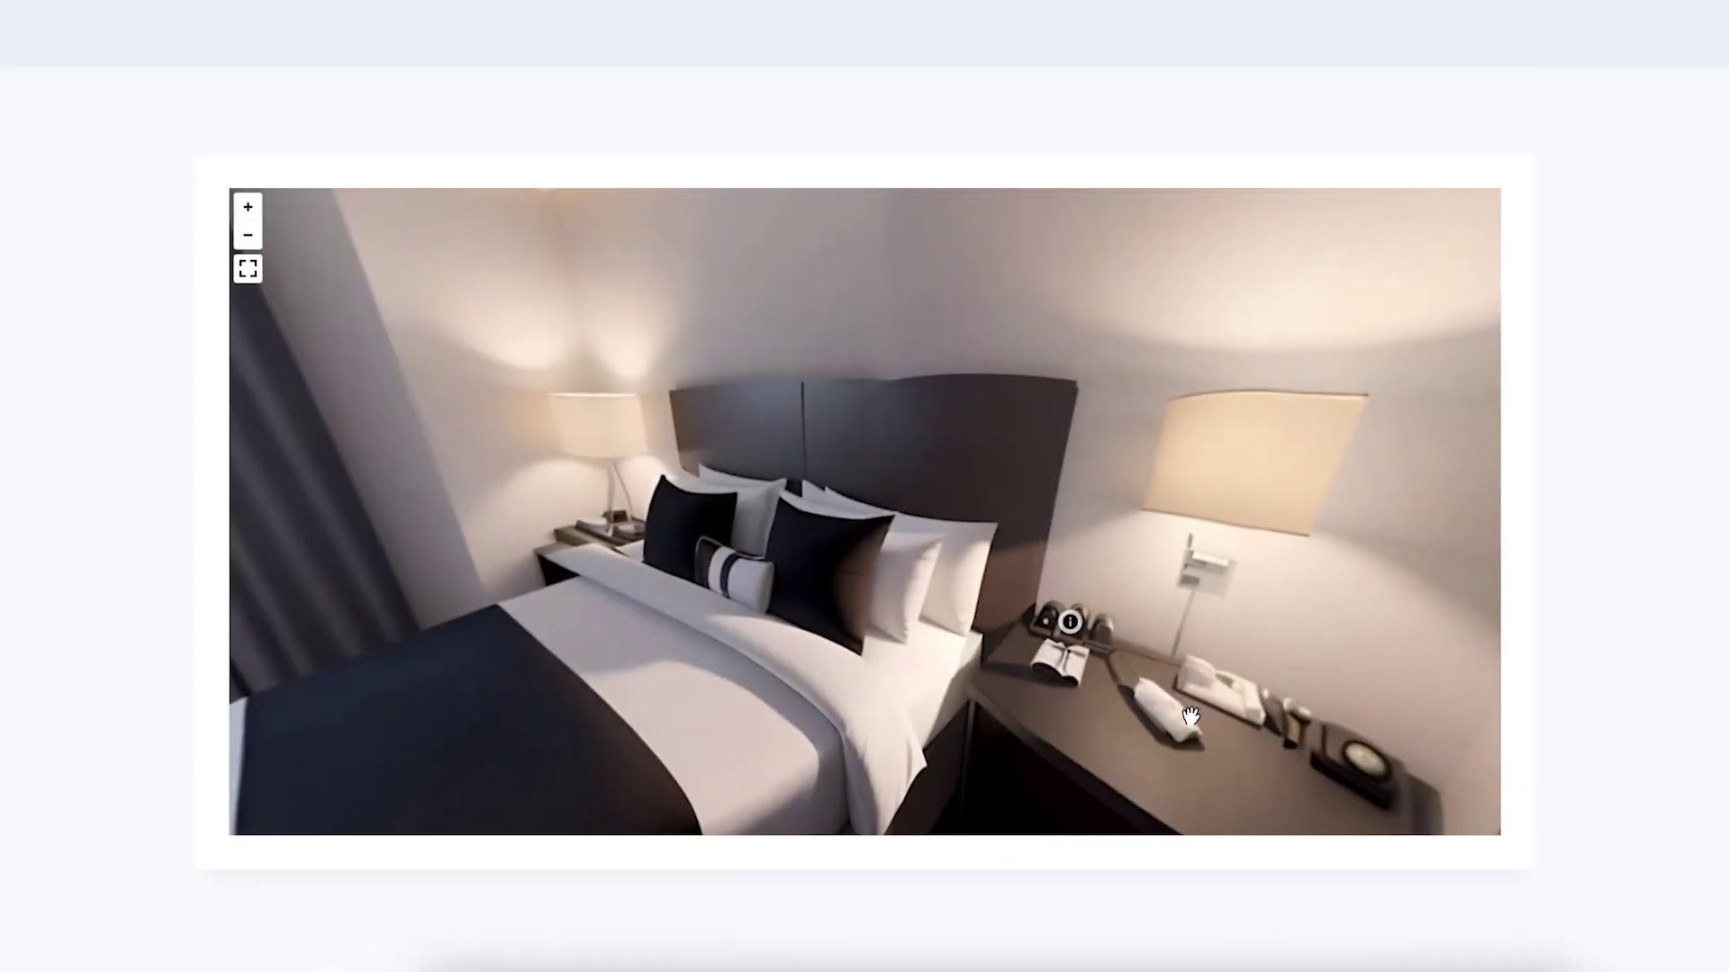
{"action": "mouse_move", "coordinate": [1071, 626]}
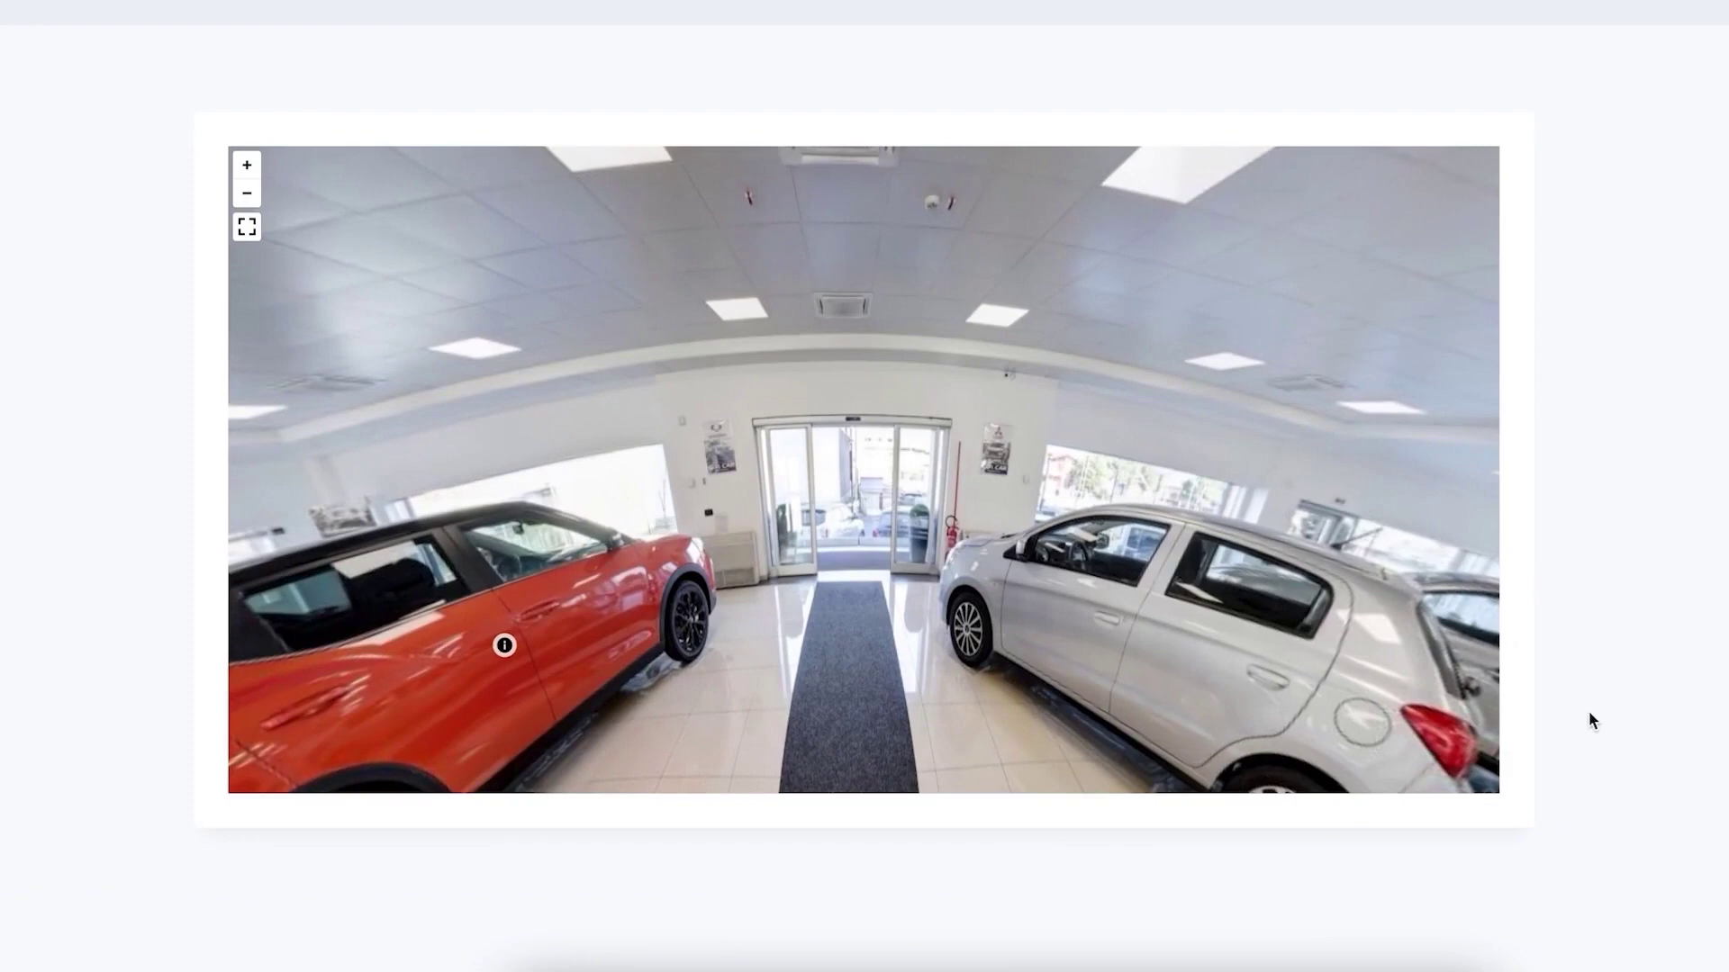
{"action": "left_click", "coordinate": [501, 641]}
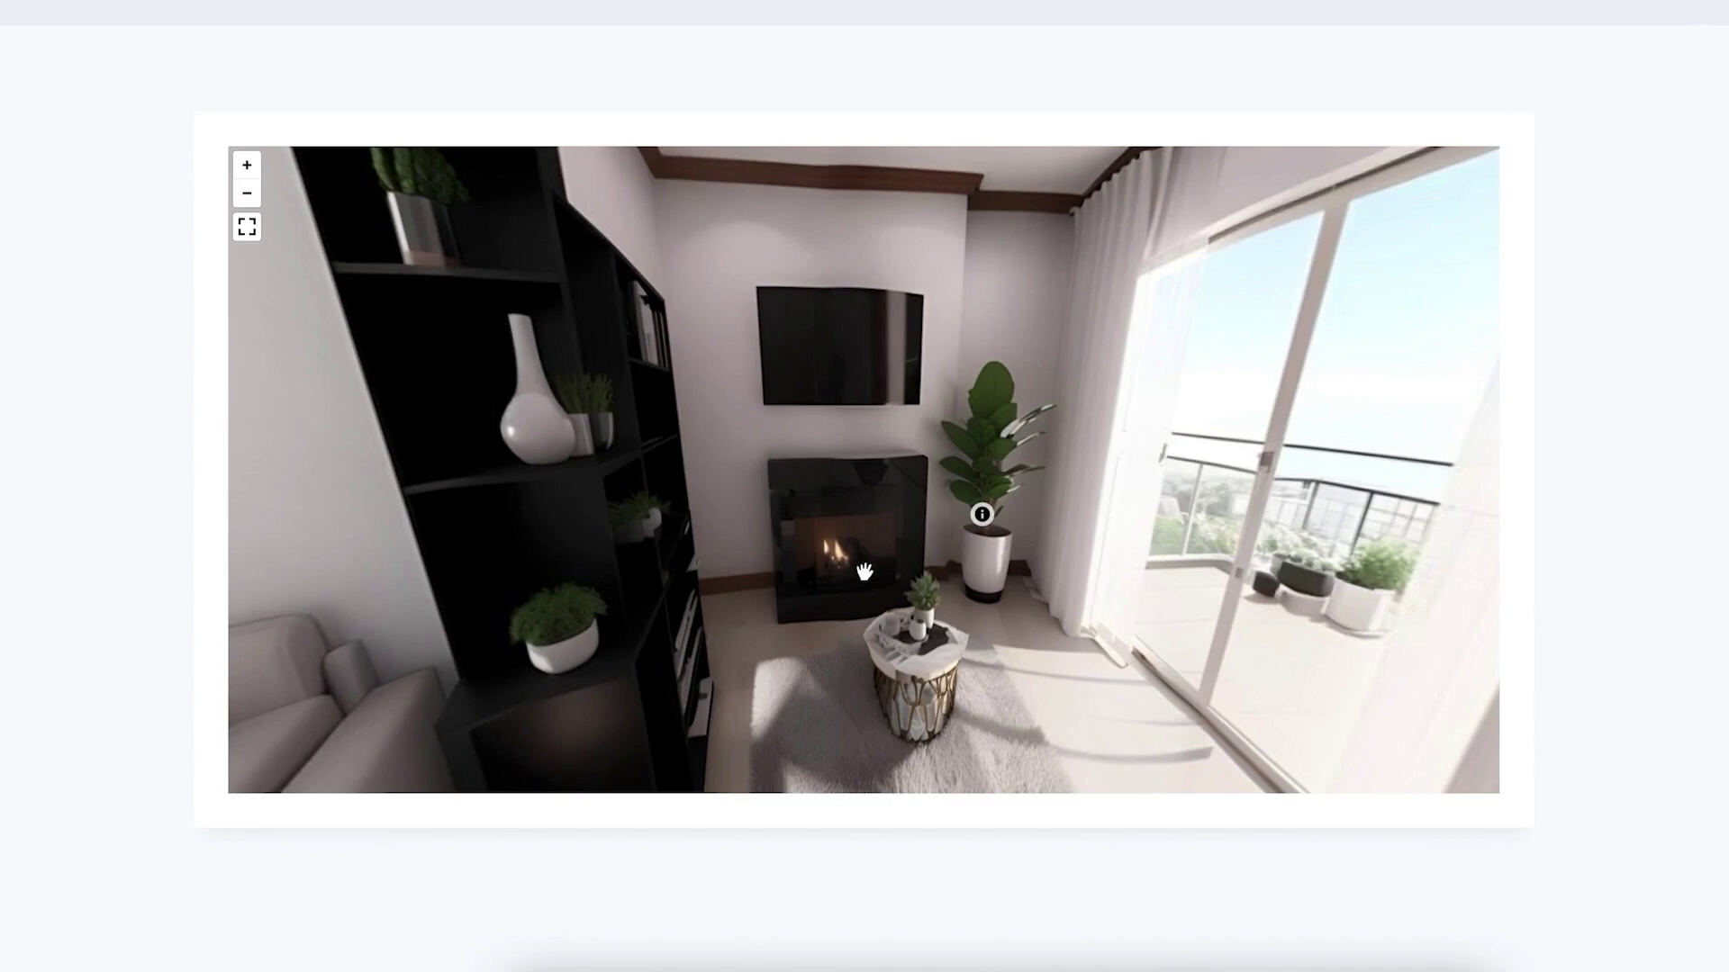
{"action": "left_click", "coordinate": [983, 517]}
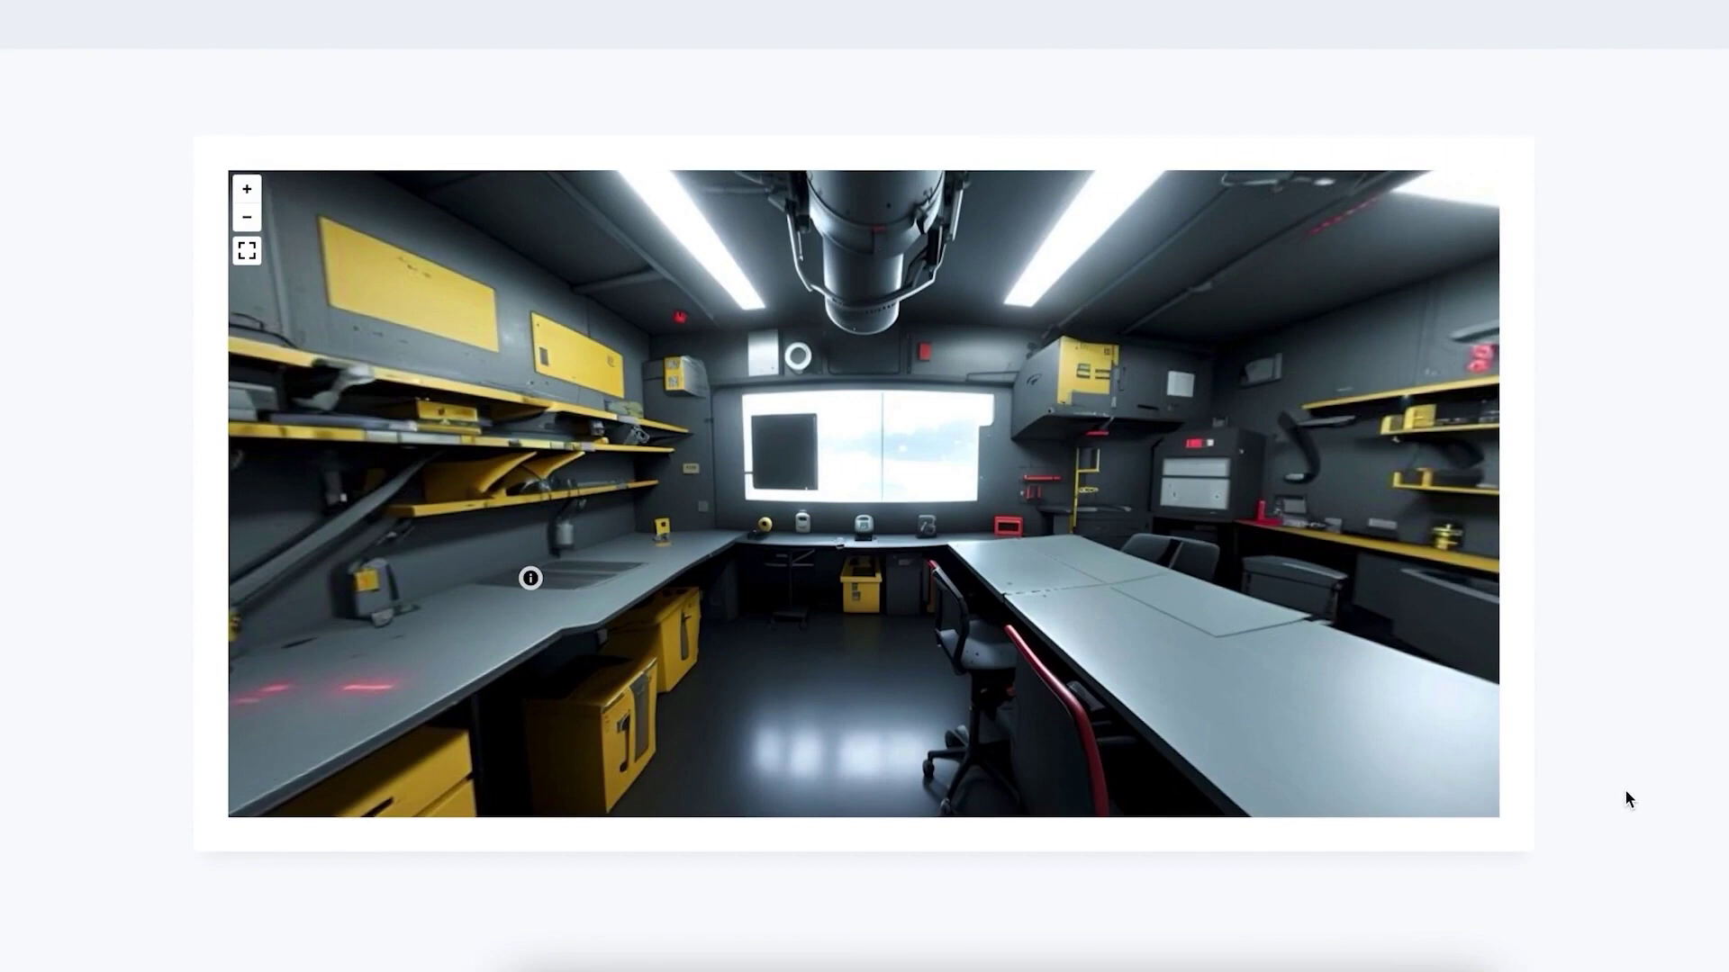
{"action": "mouse_move", "coordinate": [530, 586]}
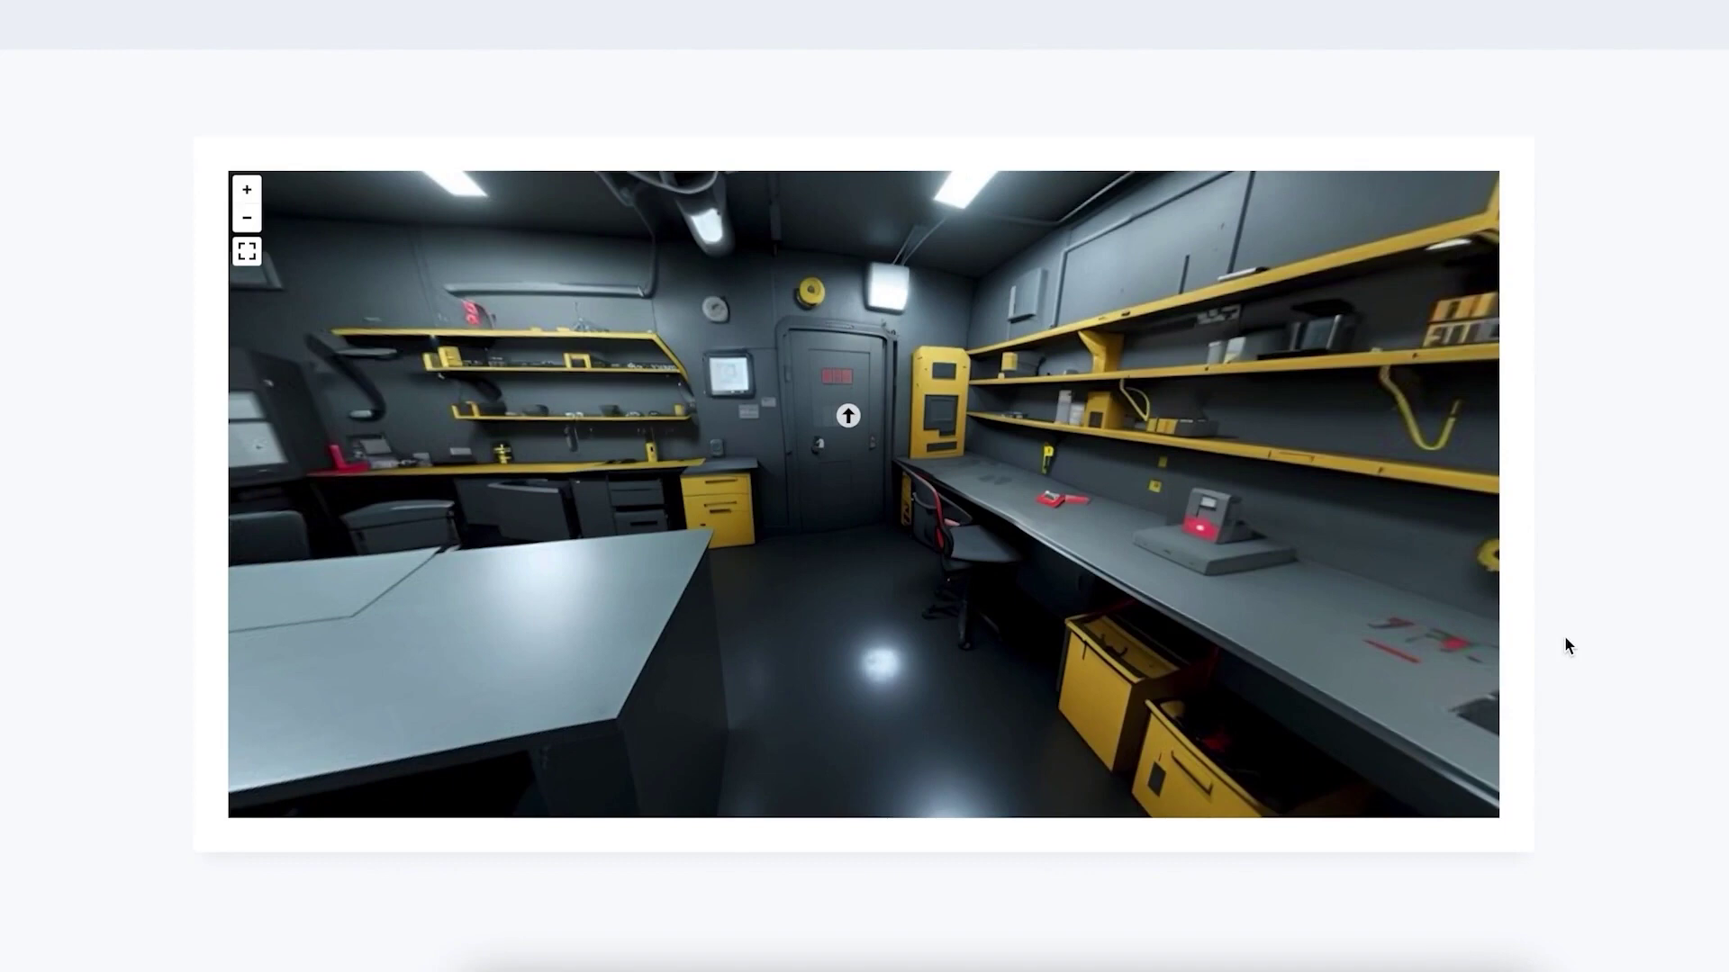
Step: Follow the arrow hotspot on the workshop door to the connected scene and look around that room
{"action": "scroll", "coordinate": [852, 429], "scroll_direction": "up", "scroll_amount": 1}
{"action": "left_click", "coordinate": [848, 425]}
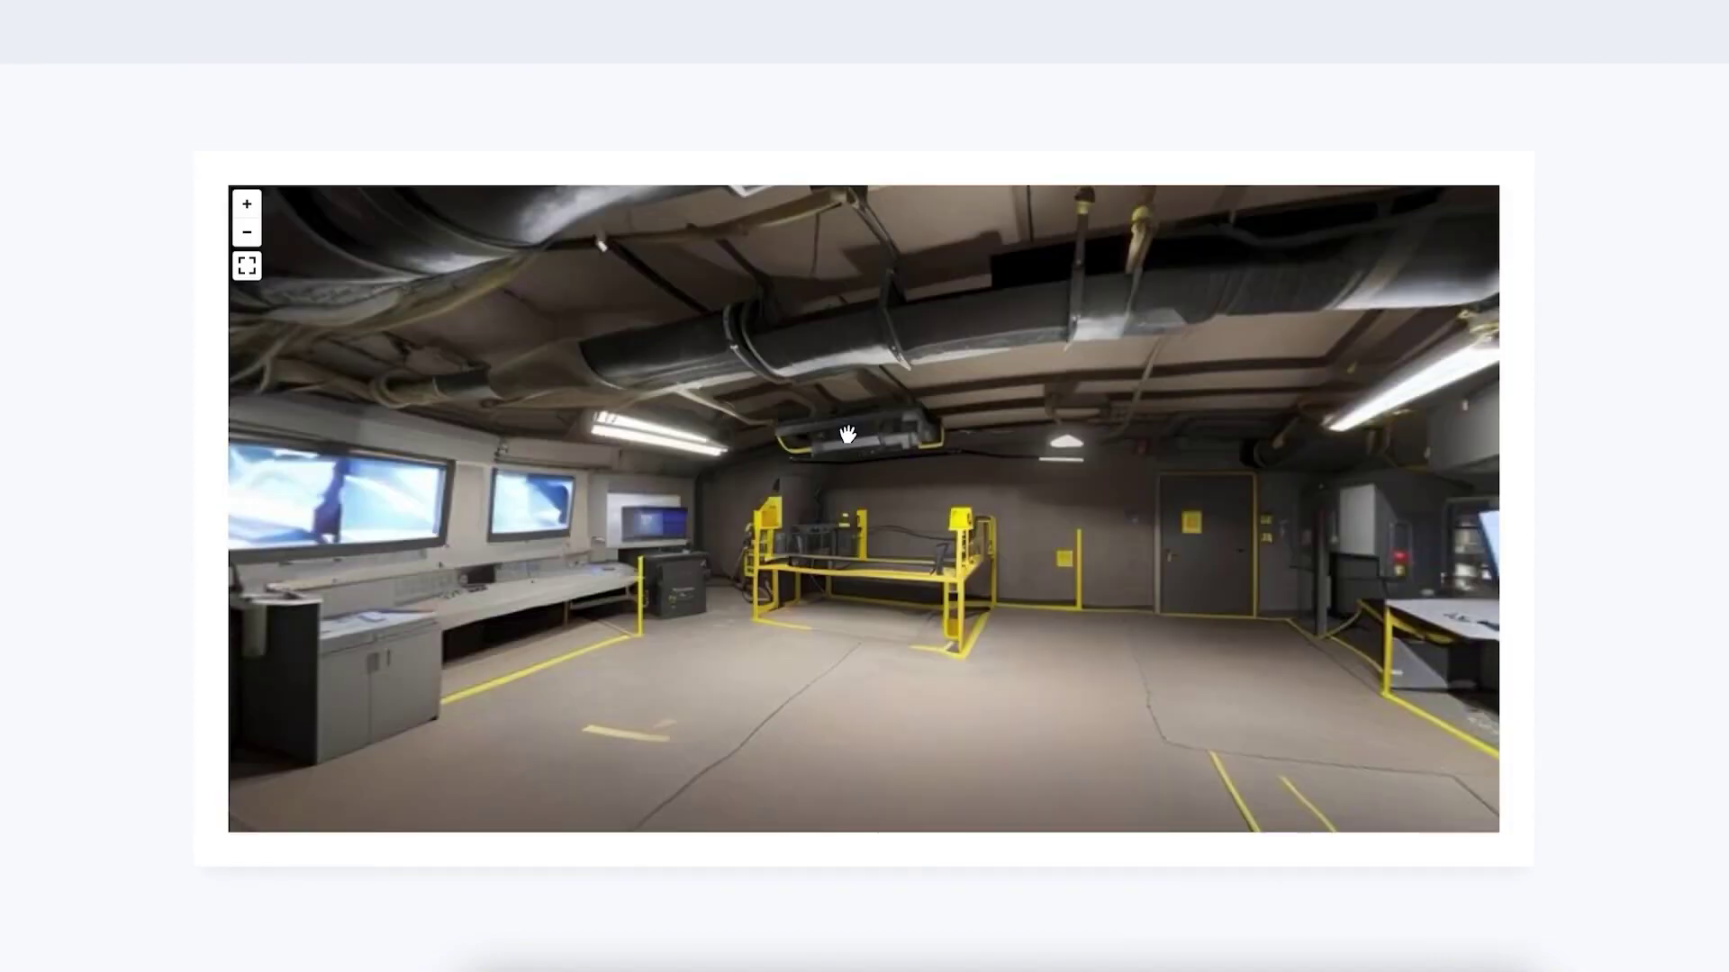
{"action": "left_click", "coordinate": [848, 435]}
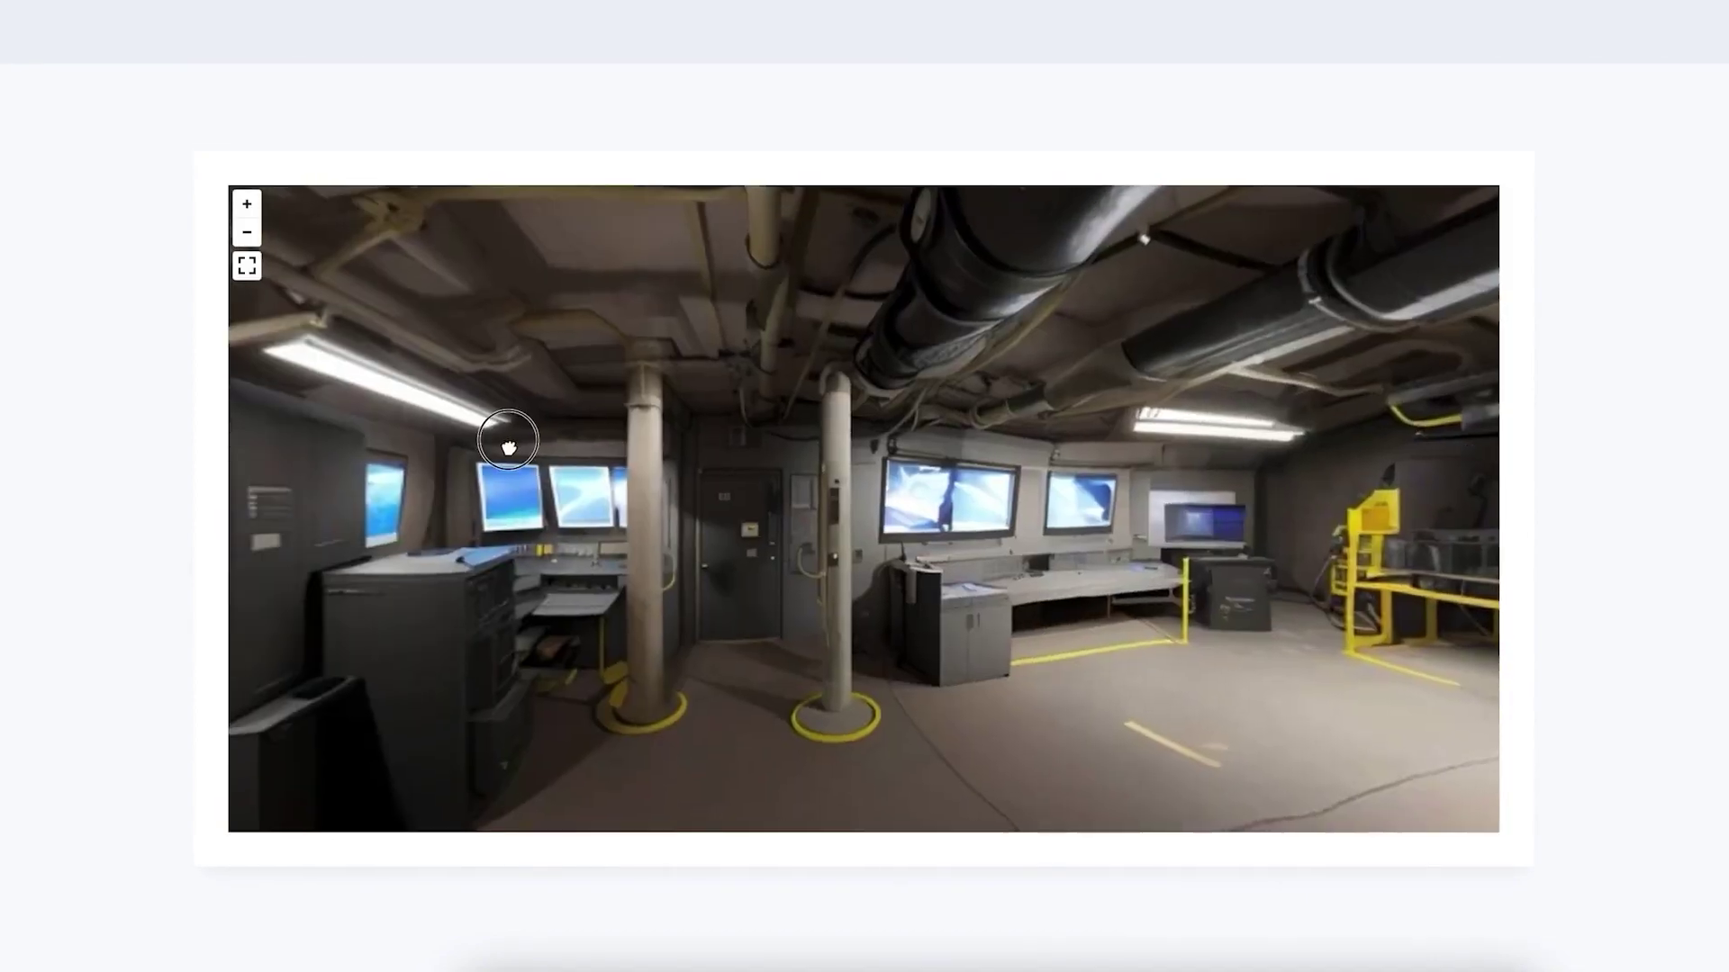
{"action": "left_click", "coordinate": [502, 444]}
{"action": "left_click_drag", "start_coordinate": [716, 399], "coordinate": [1365, 379]}
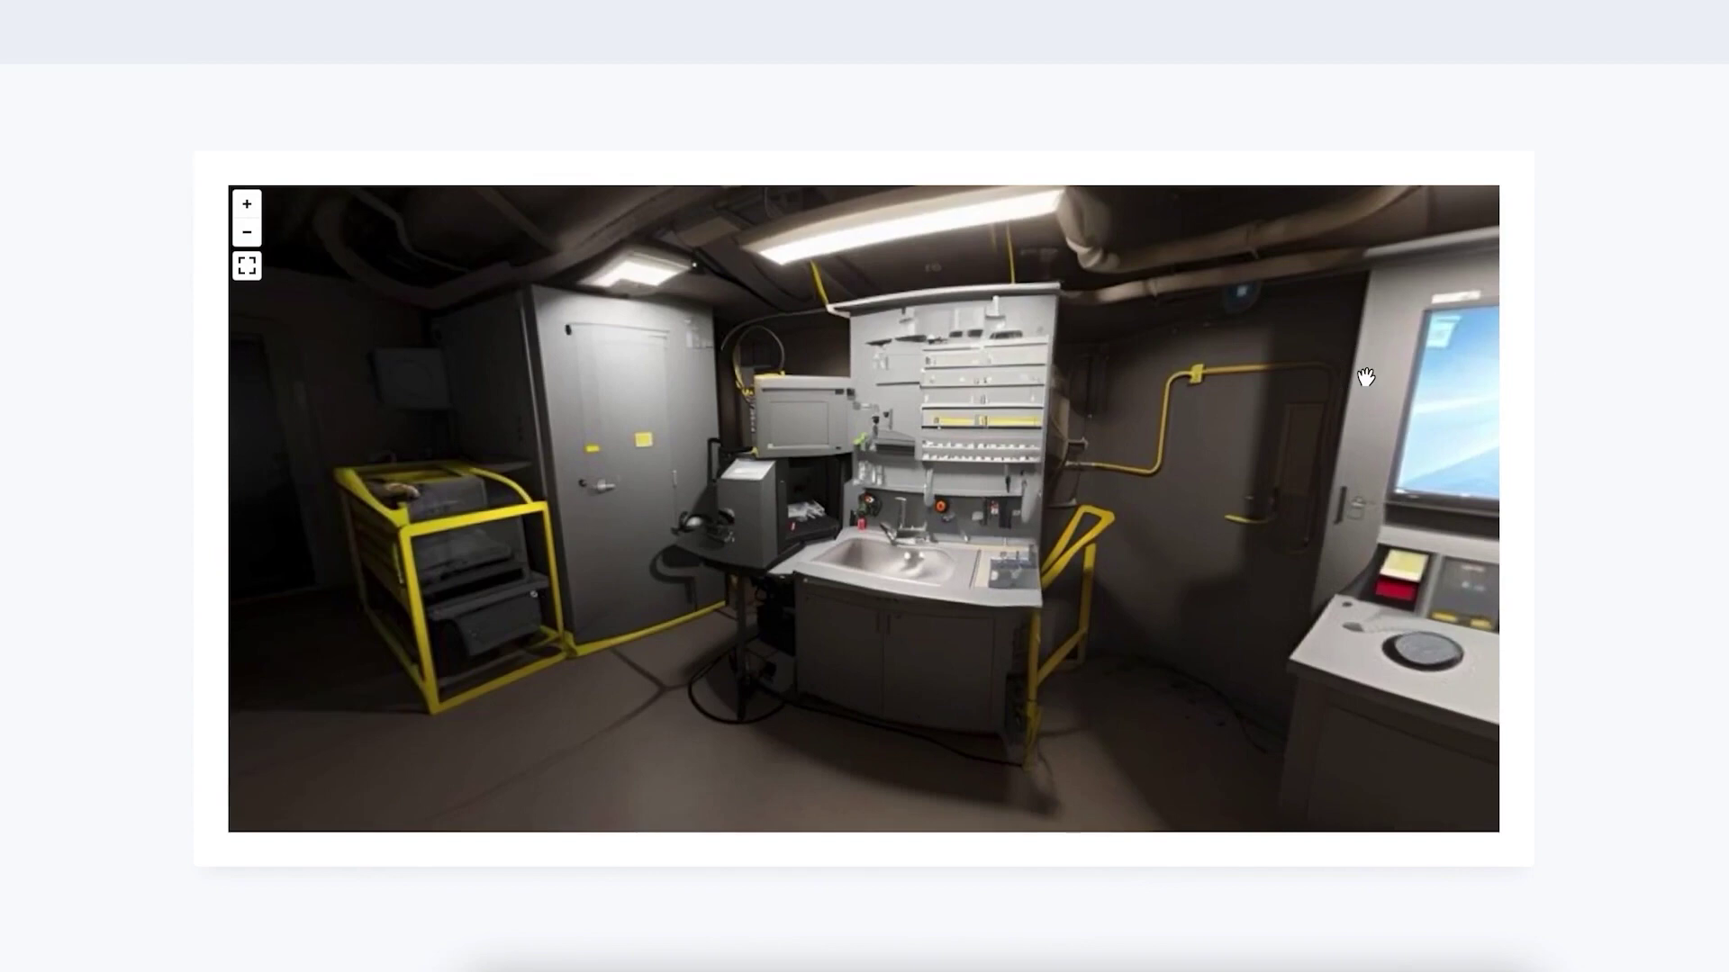
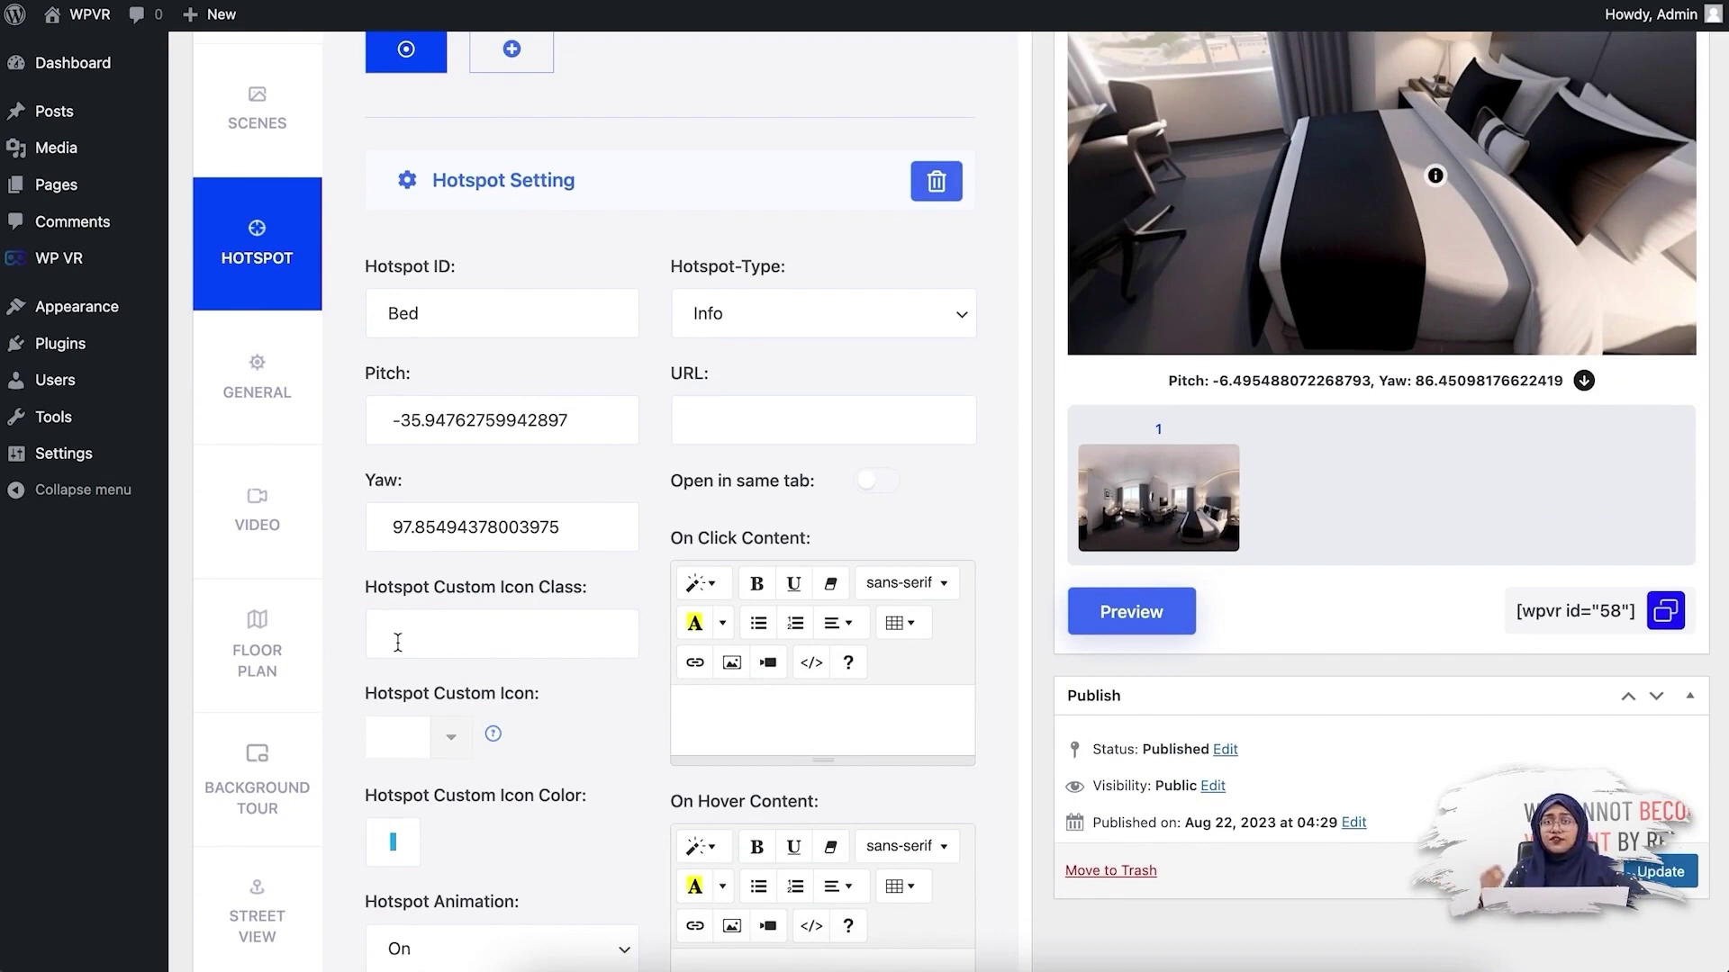
Step: Search the custom icons for "bed" and assign the bed icon to the Bed hotspot
{"action": "scroll", "coordinate": [397, 642], "scroll_direction": "down", "scroll_amount": 3}
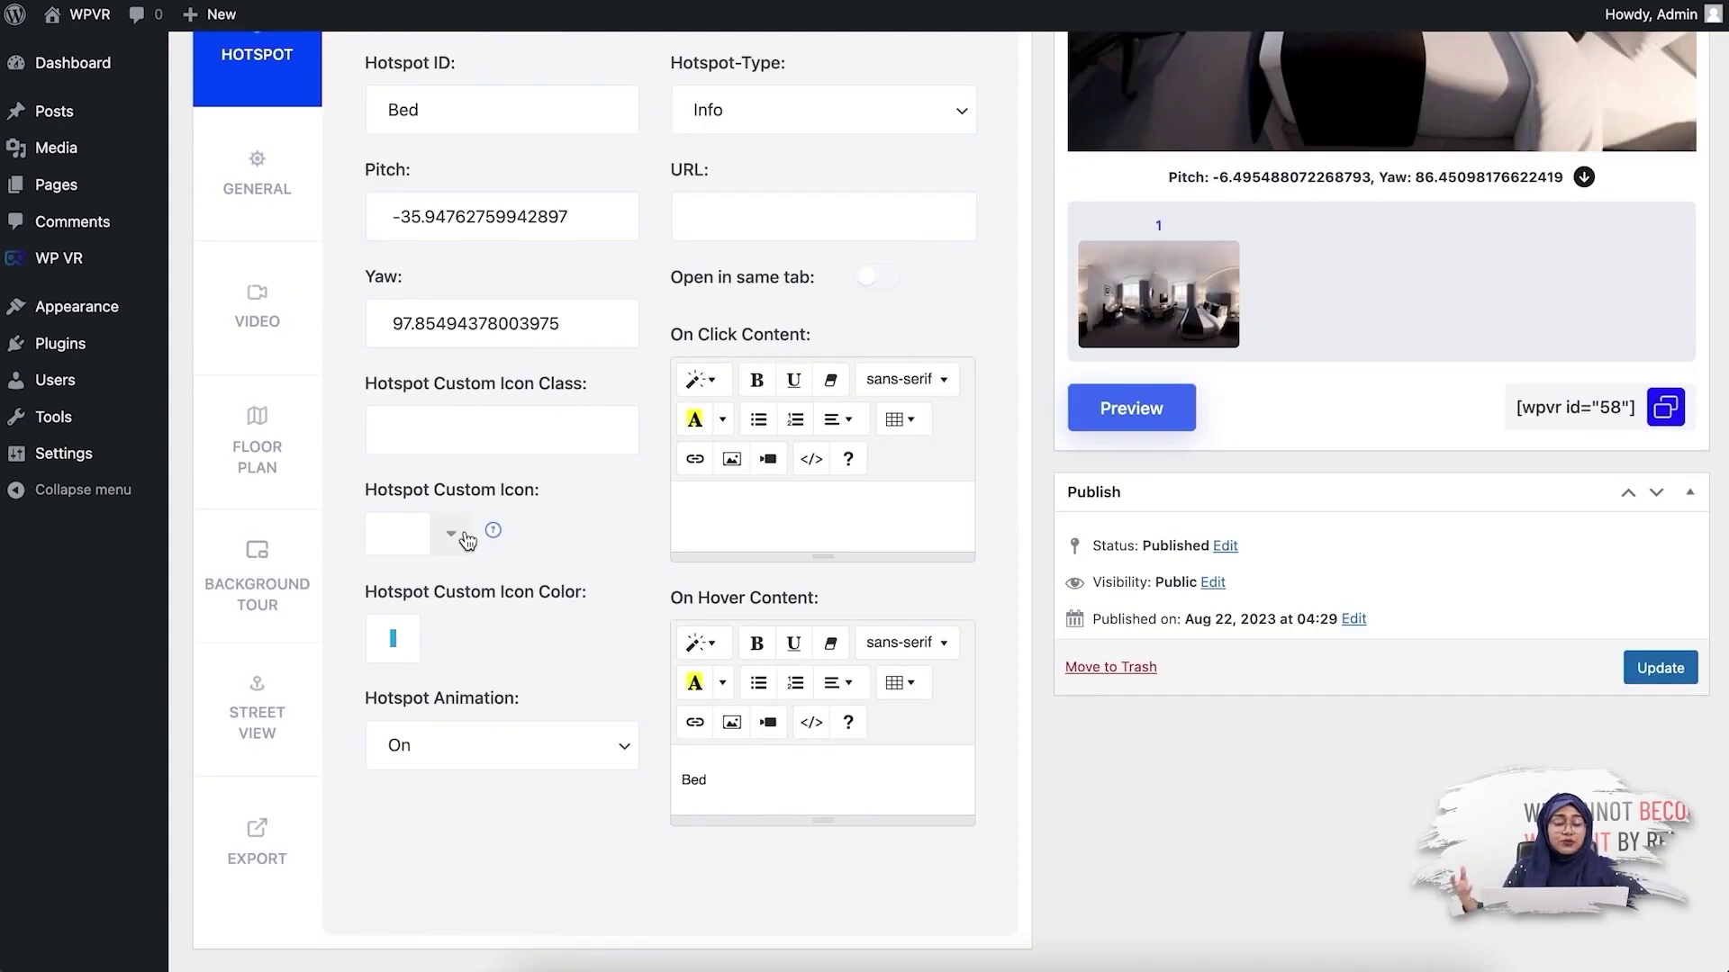
{"action": "left_click", "coordinate": [451, 535]}
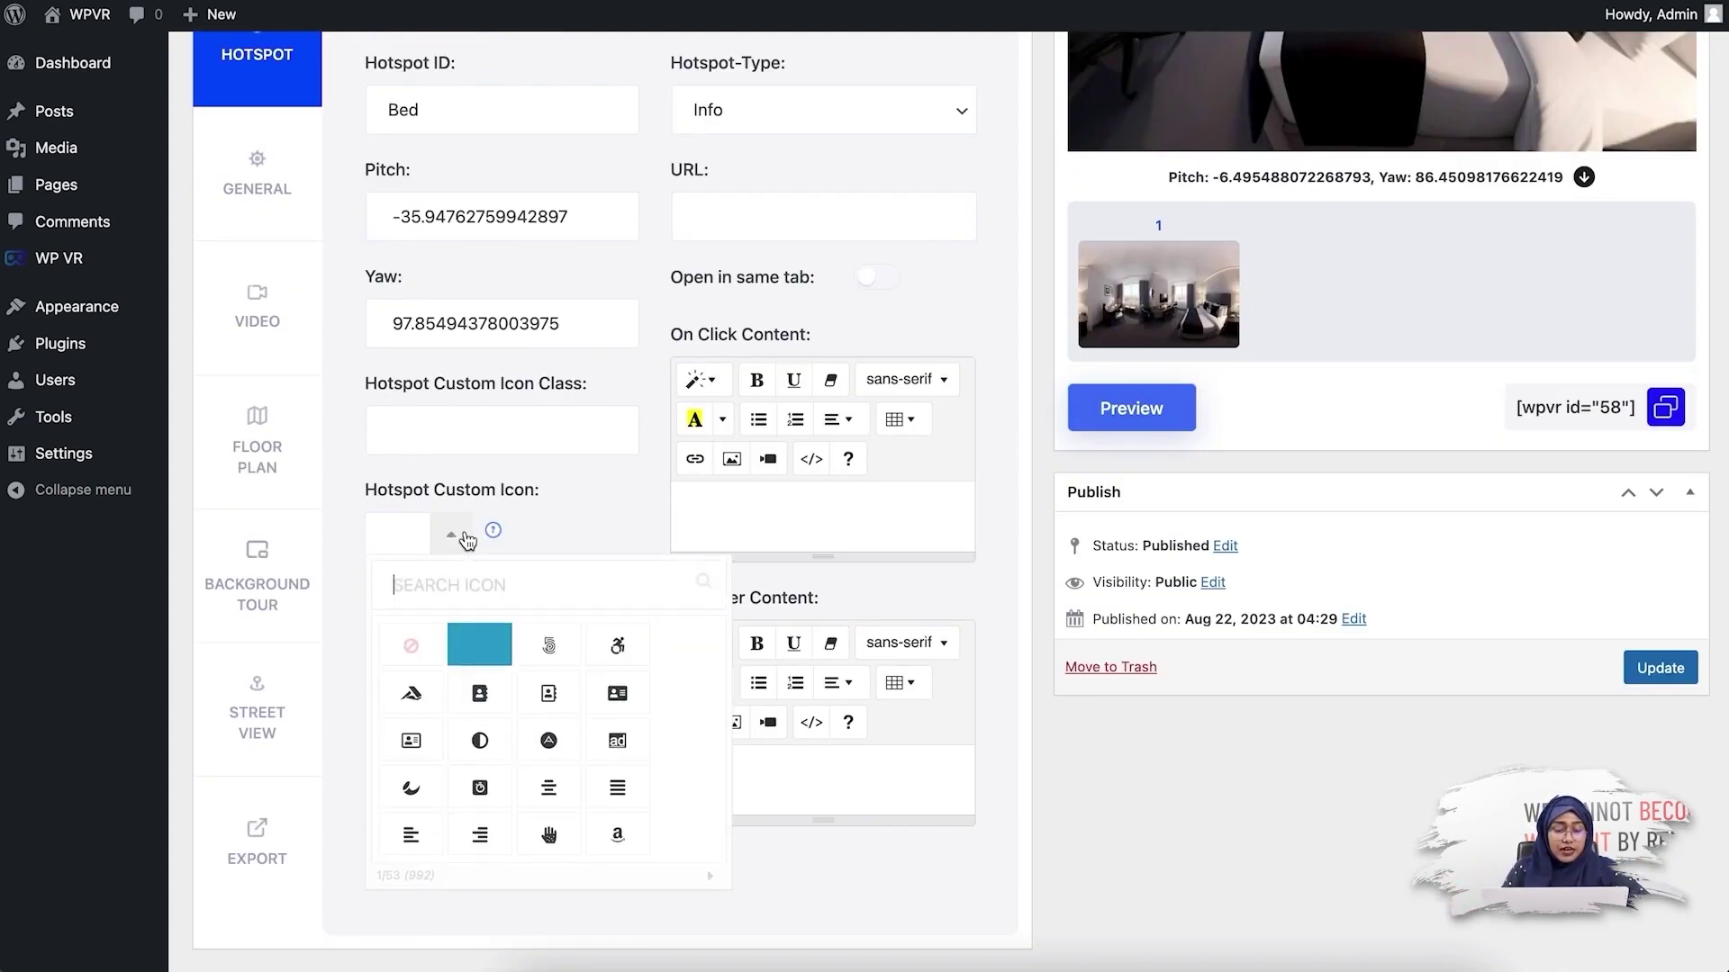
{"action": "left_click", "coordinate": [554, 575]}
{"action": "type", "text": "bed"}
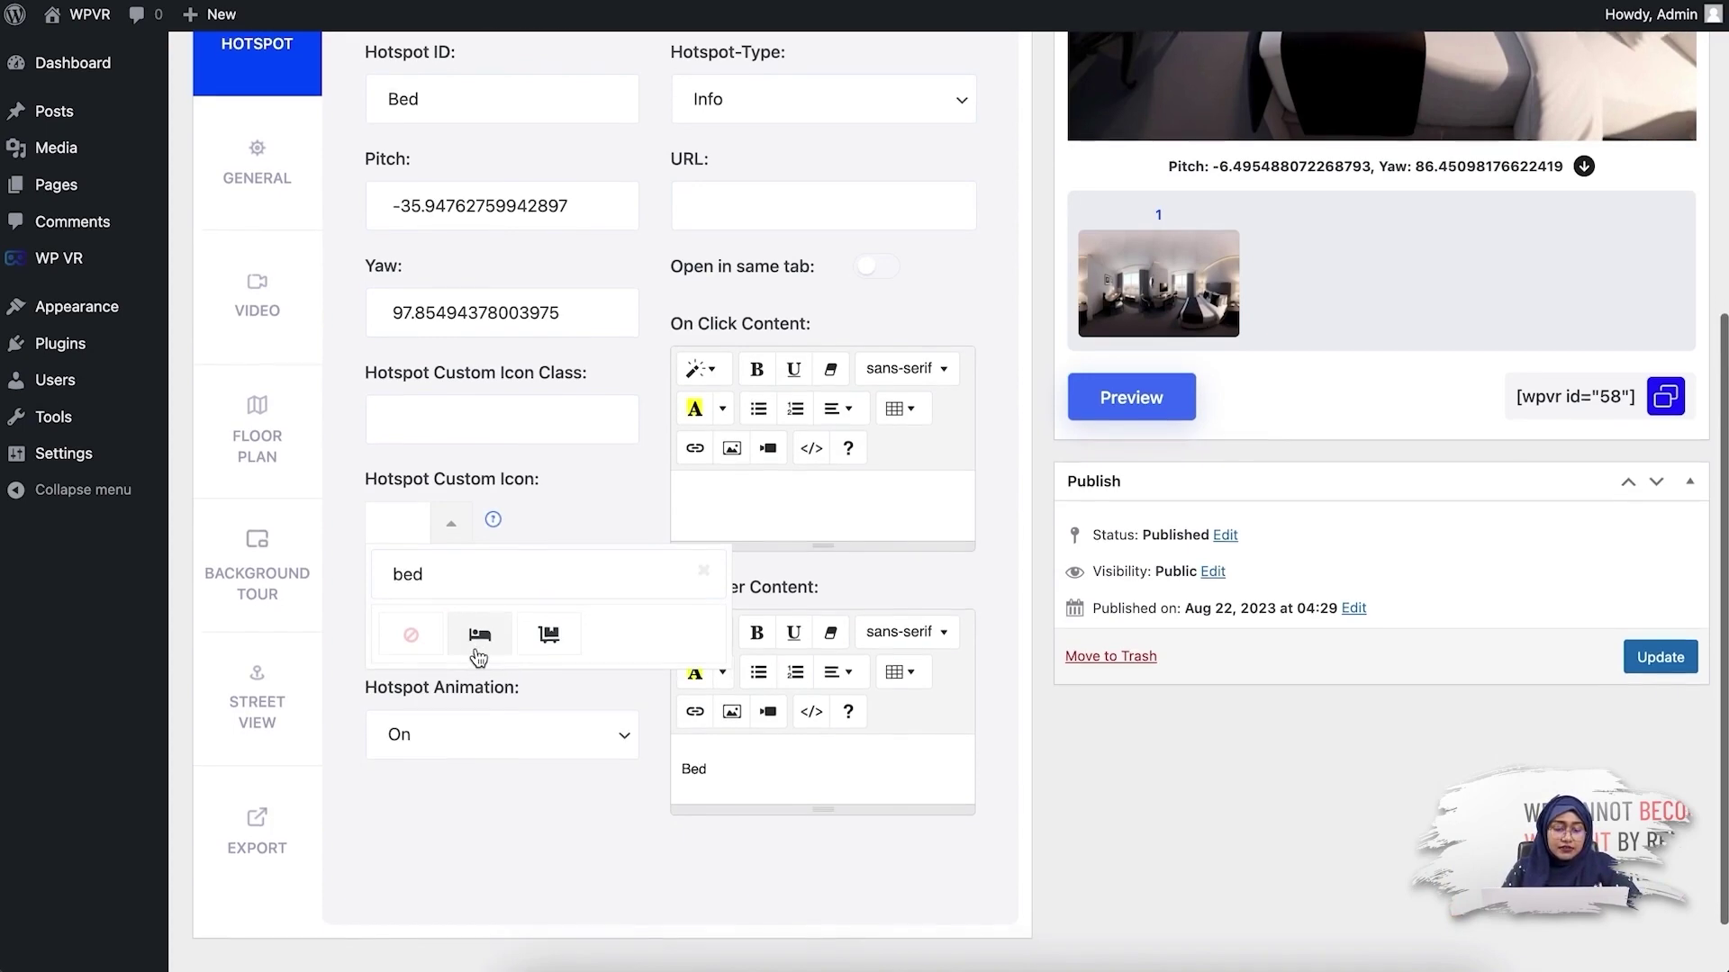
{"action": "left_click", "coordinate": [480, 645]}
Step: Set the Bed hotspot's custom icon color to green with RGB 7, 233, 33
{"action": "scroll", "coordinate": [531, 645], "scroll_direction": "up", "scroll_amount": 2}
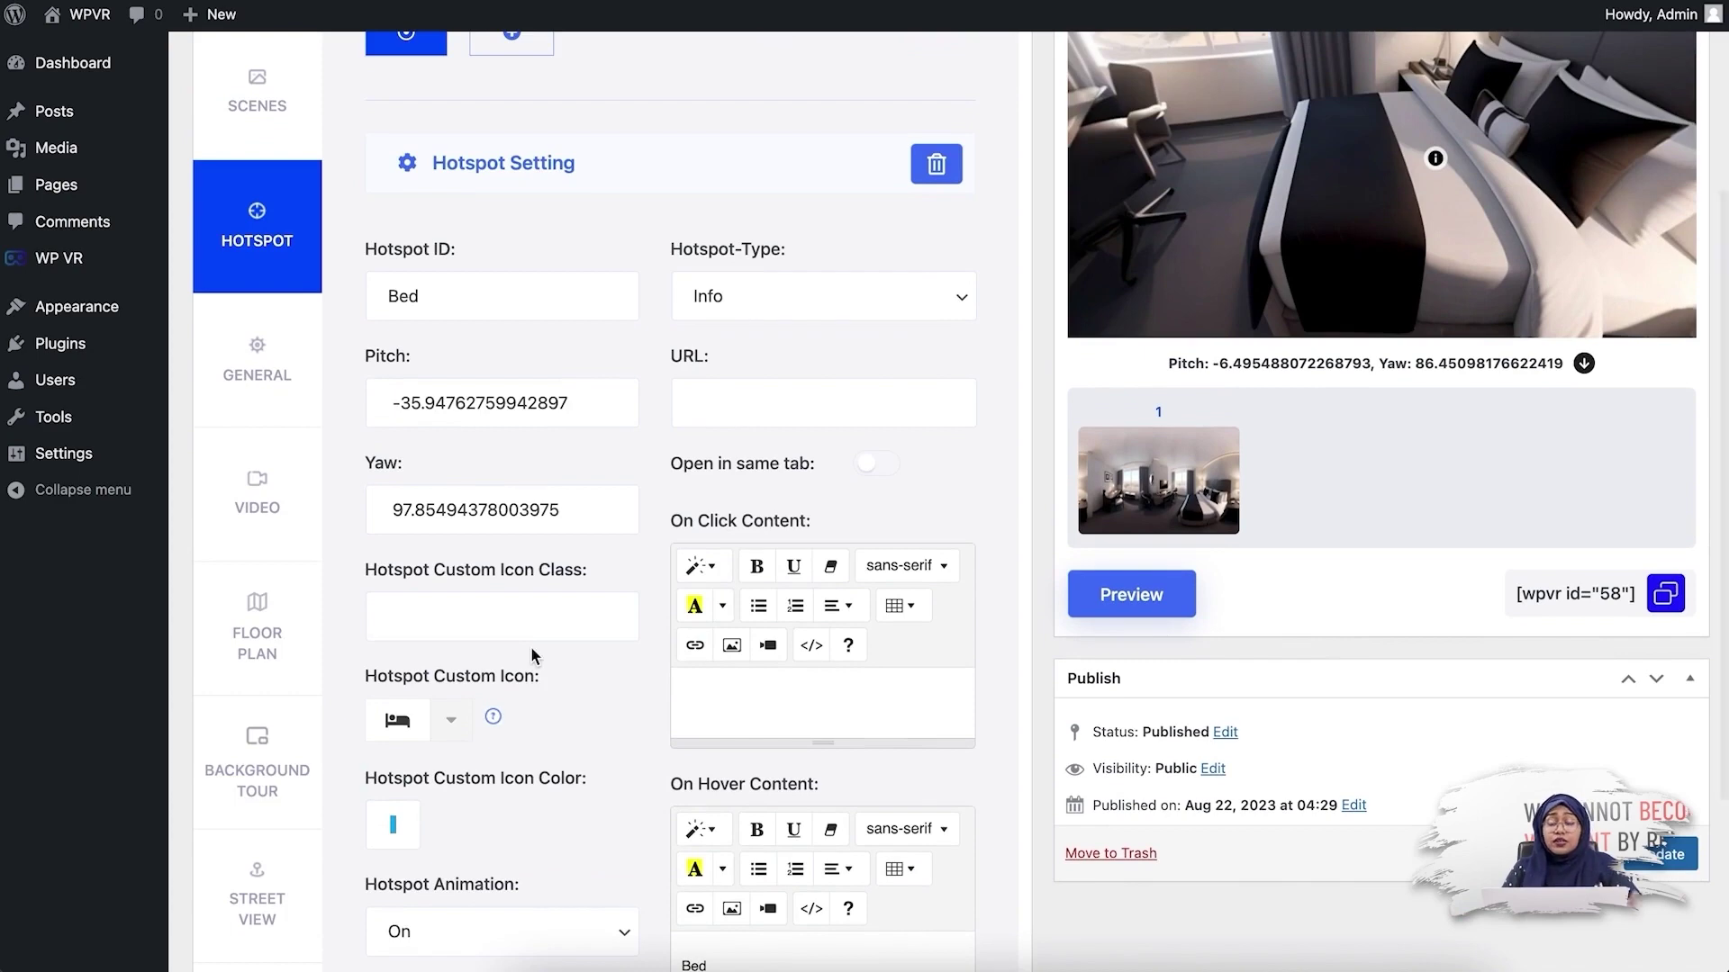
{"action": "left_click", "coordinate": [394, 823]}
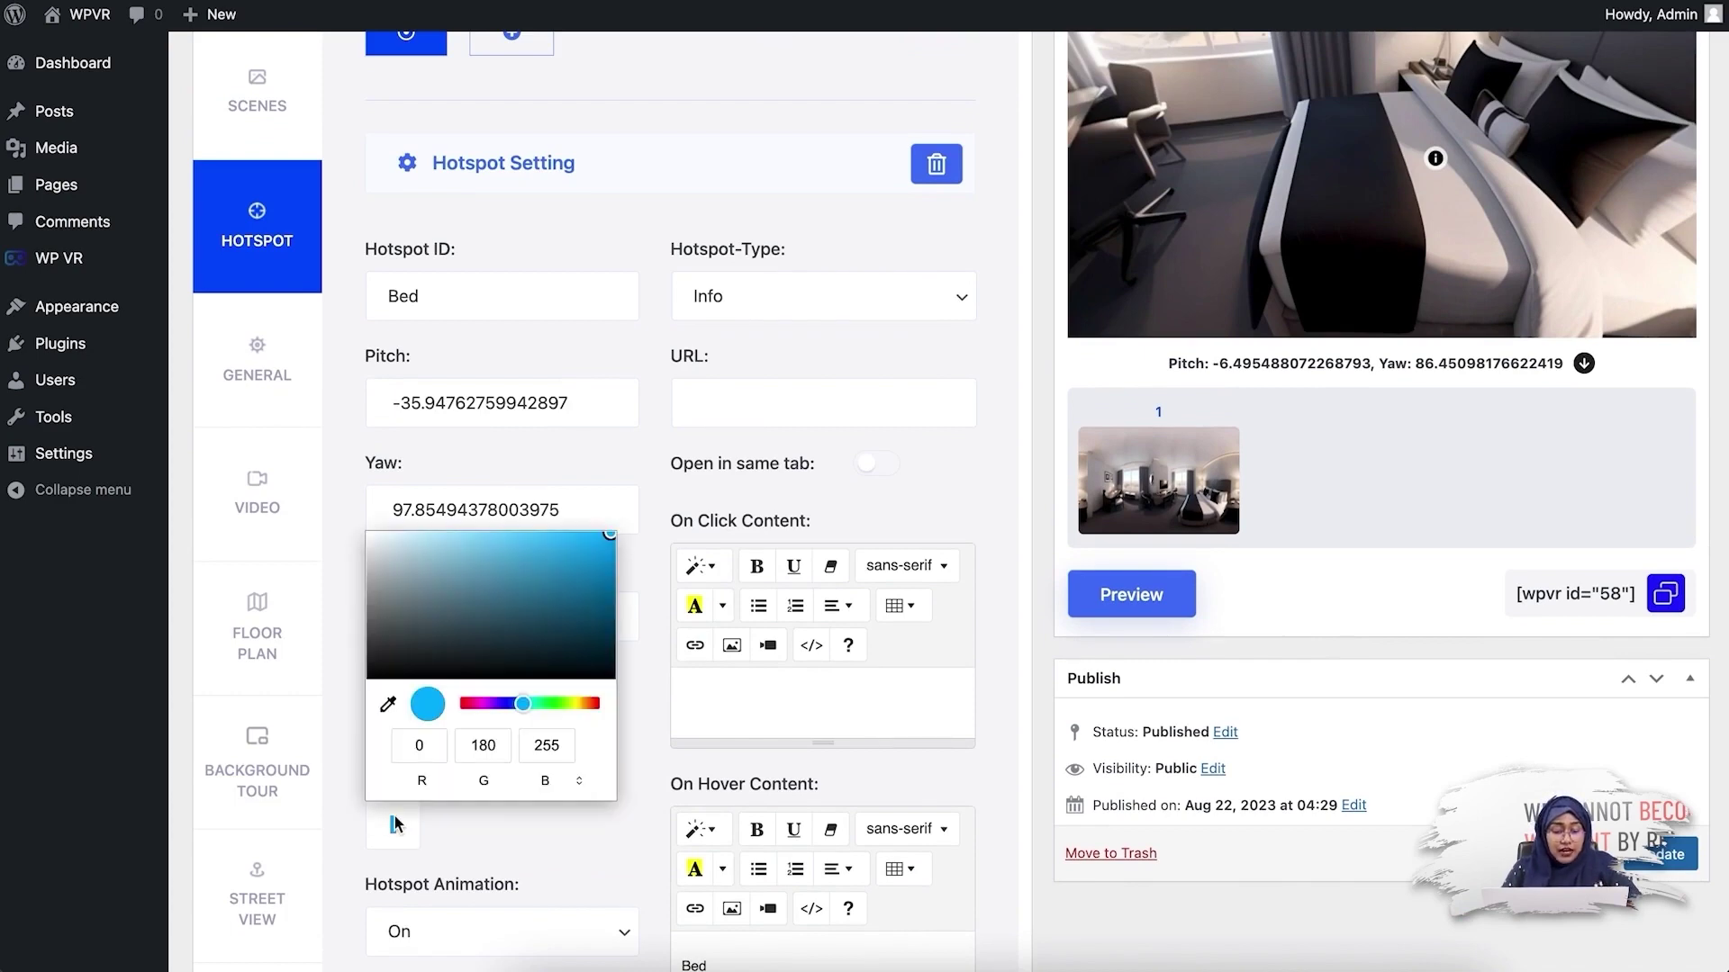
{"action": "left_click", "coordinate": [549, 706]}
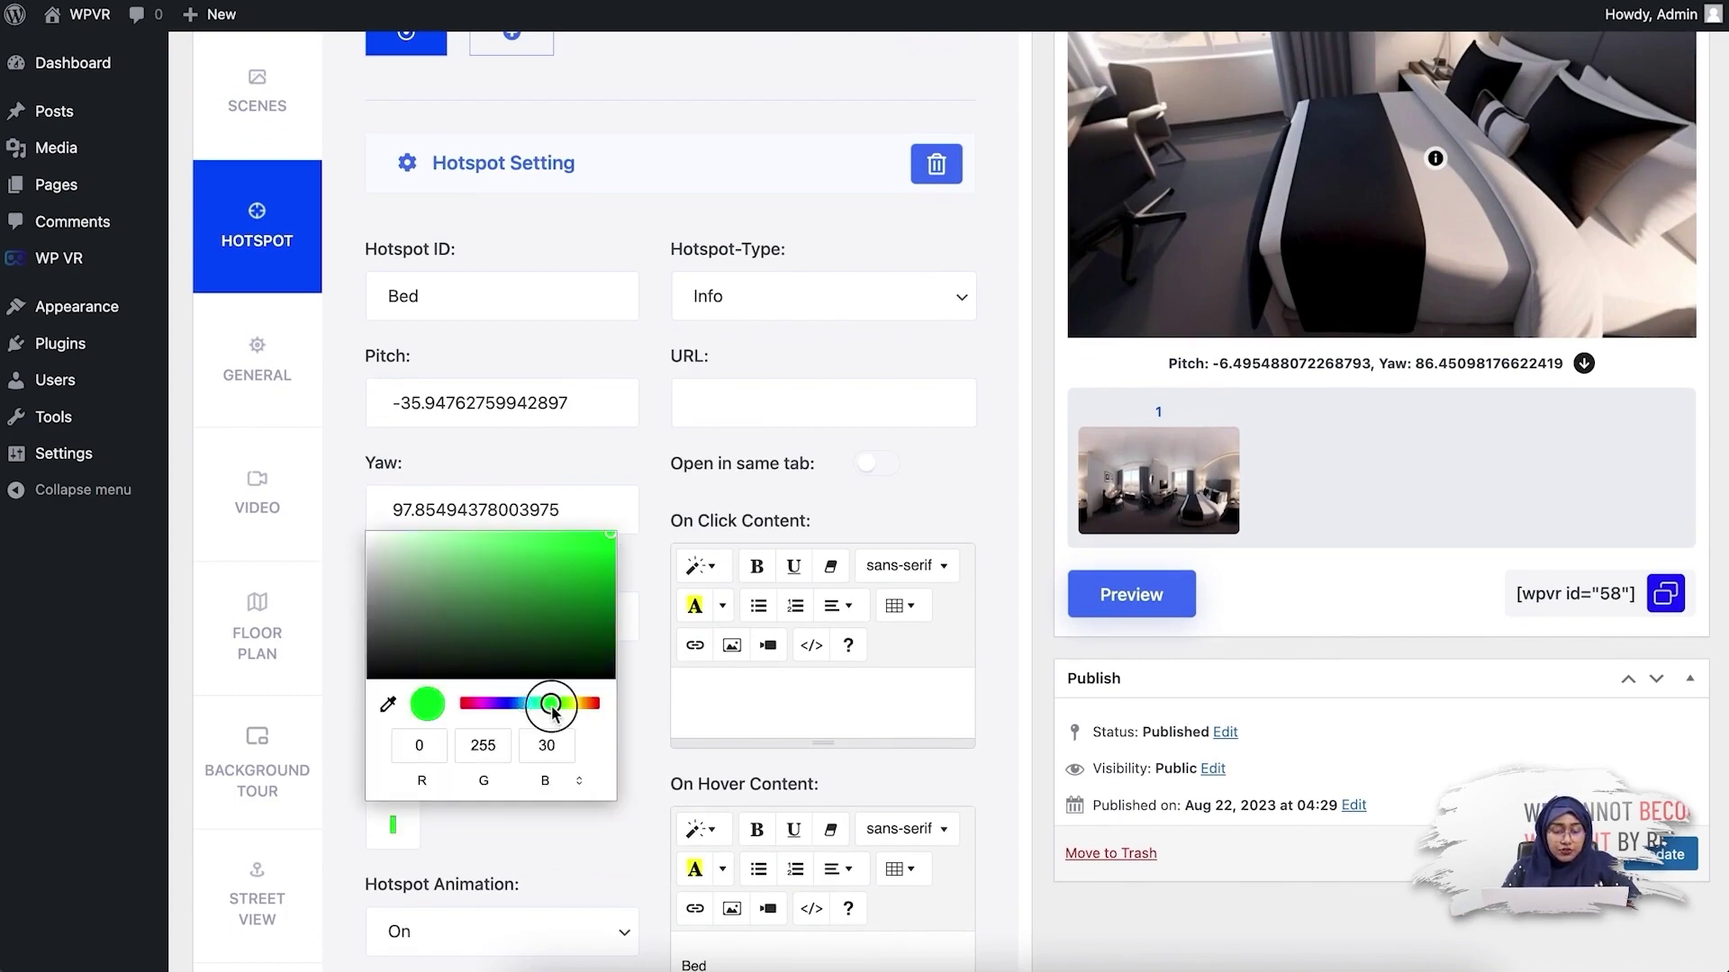
{"action": "mouse_move", "coordinate": [614, 543]}
{"action": "left_mouse_down"}
{"action": "mouse_move", "coordinate": [598, 559]}
{"action": "mouse_move", "coordinate": [606, 547]}
{"action": "left_mouse_up"}
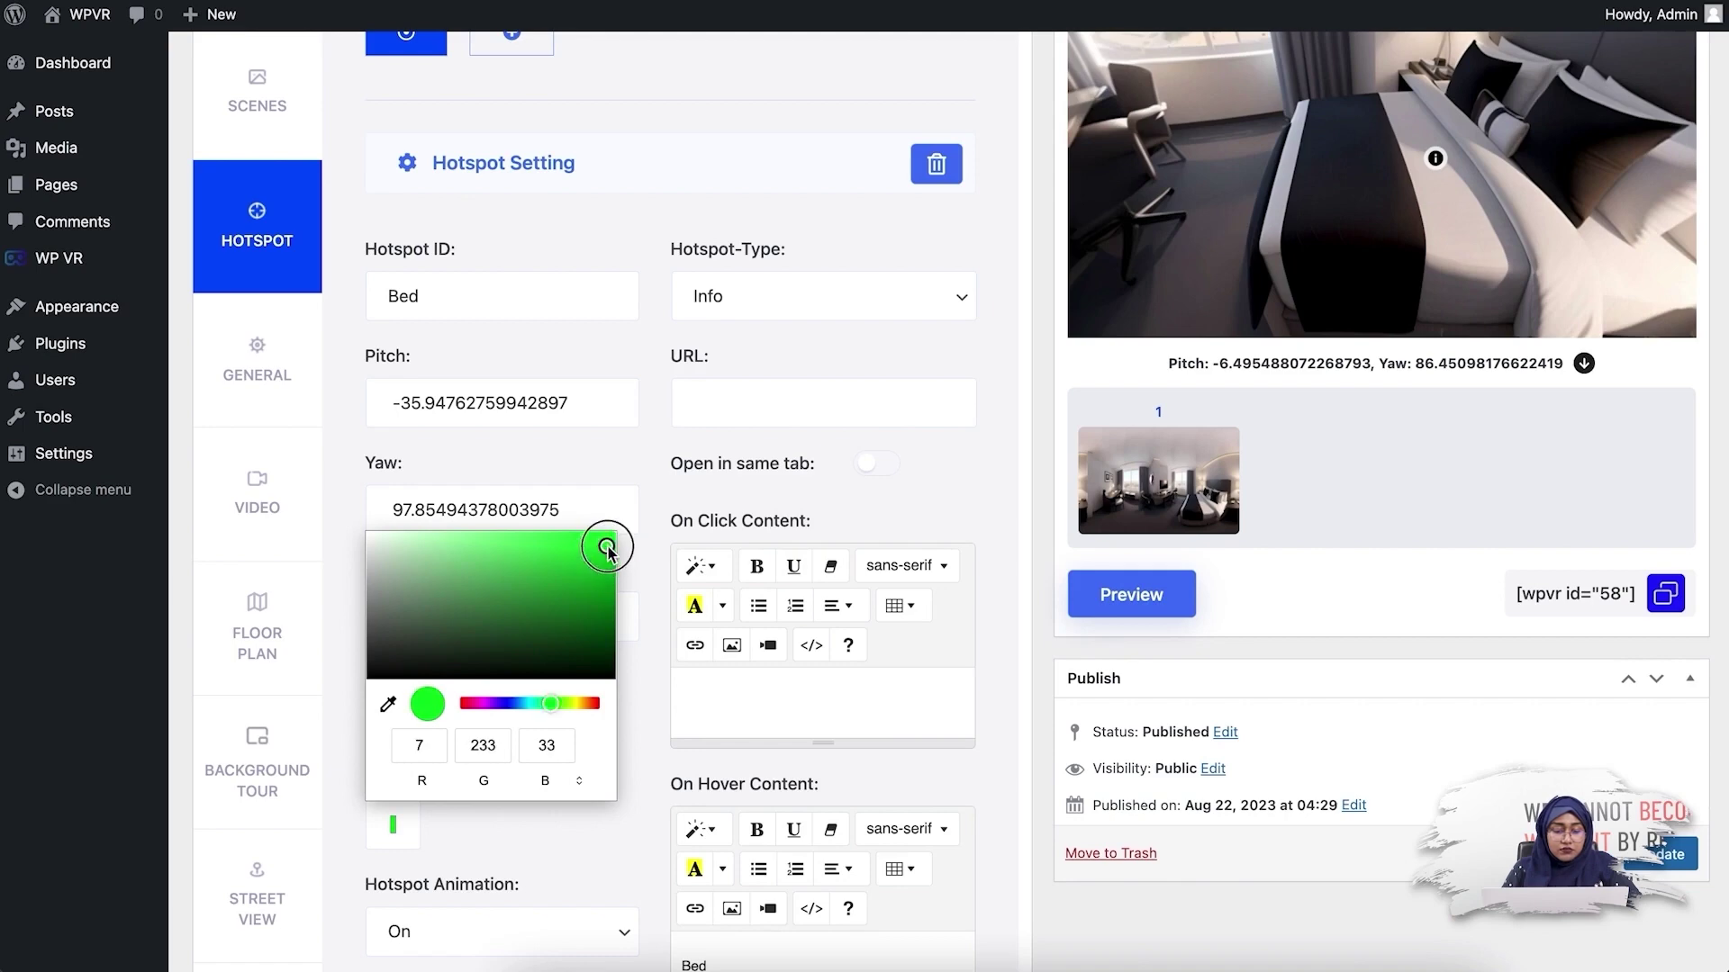
{"action": "left_click", "coordinate": [526, 848]}
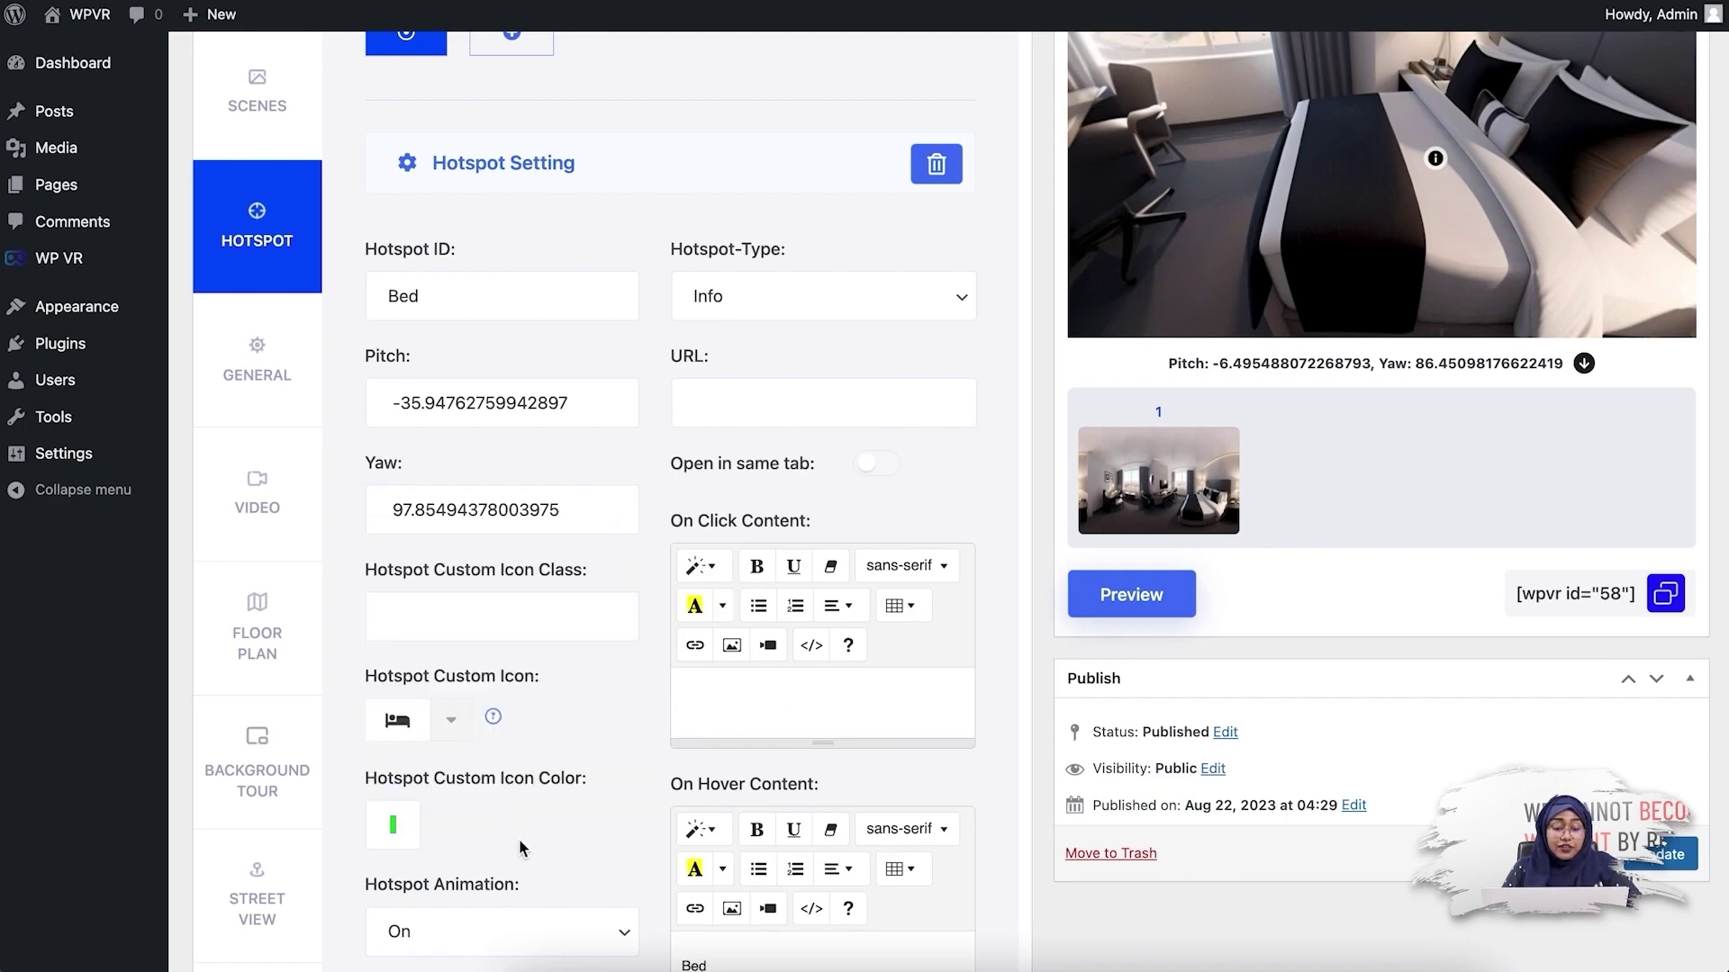
{"action": "scroll", "coordinate": [519, 836], "scroll_direction": "down", "scroll_amount": 1}
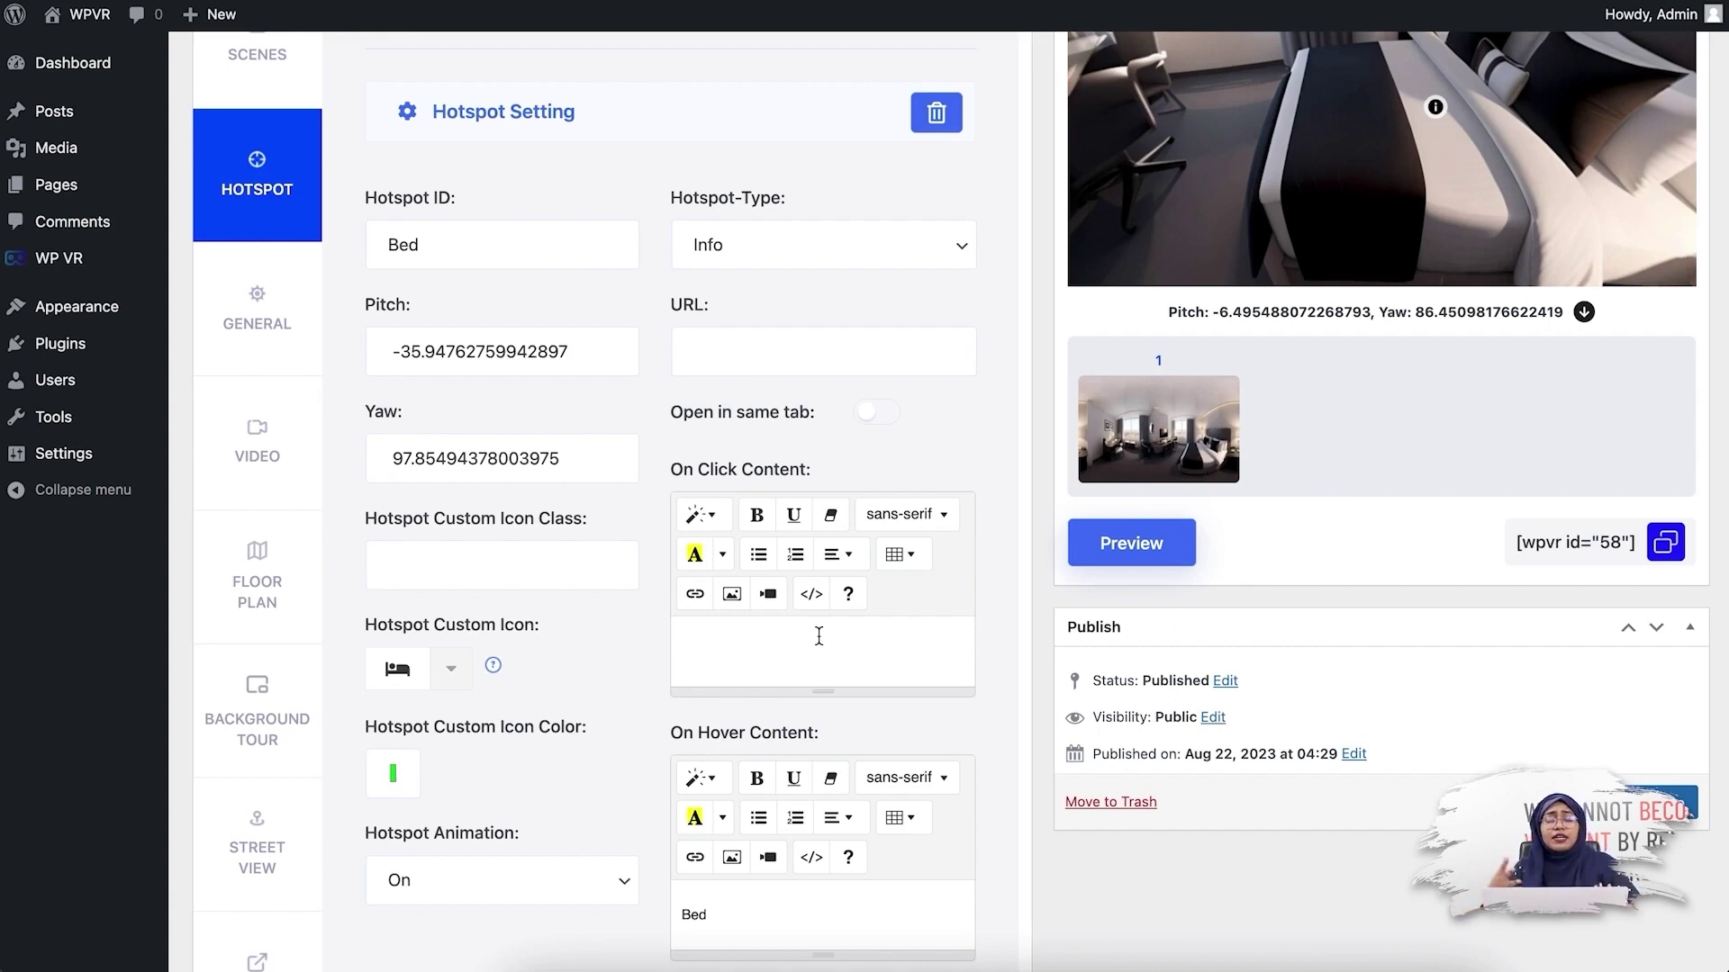
Step: Open the published Virtual Tour page and turn the hotel room panorama to check the customized Bed hotspot
{"action": "scroll", "coordinate": [771, 666], "scroll_direction": "up", "scroll_amount": 1}
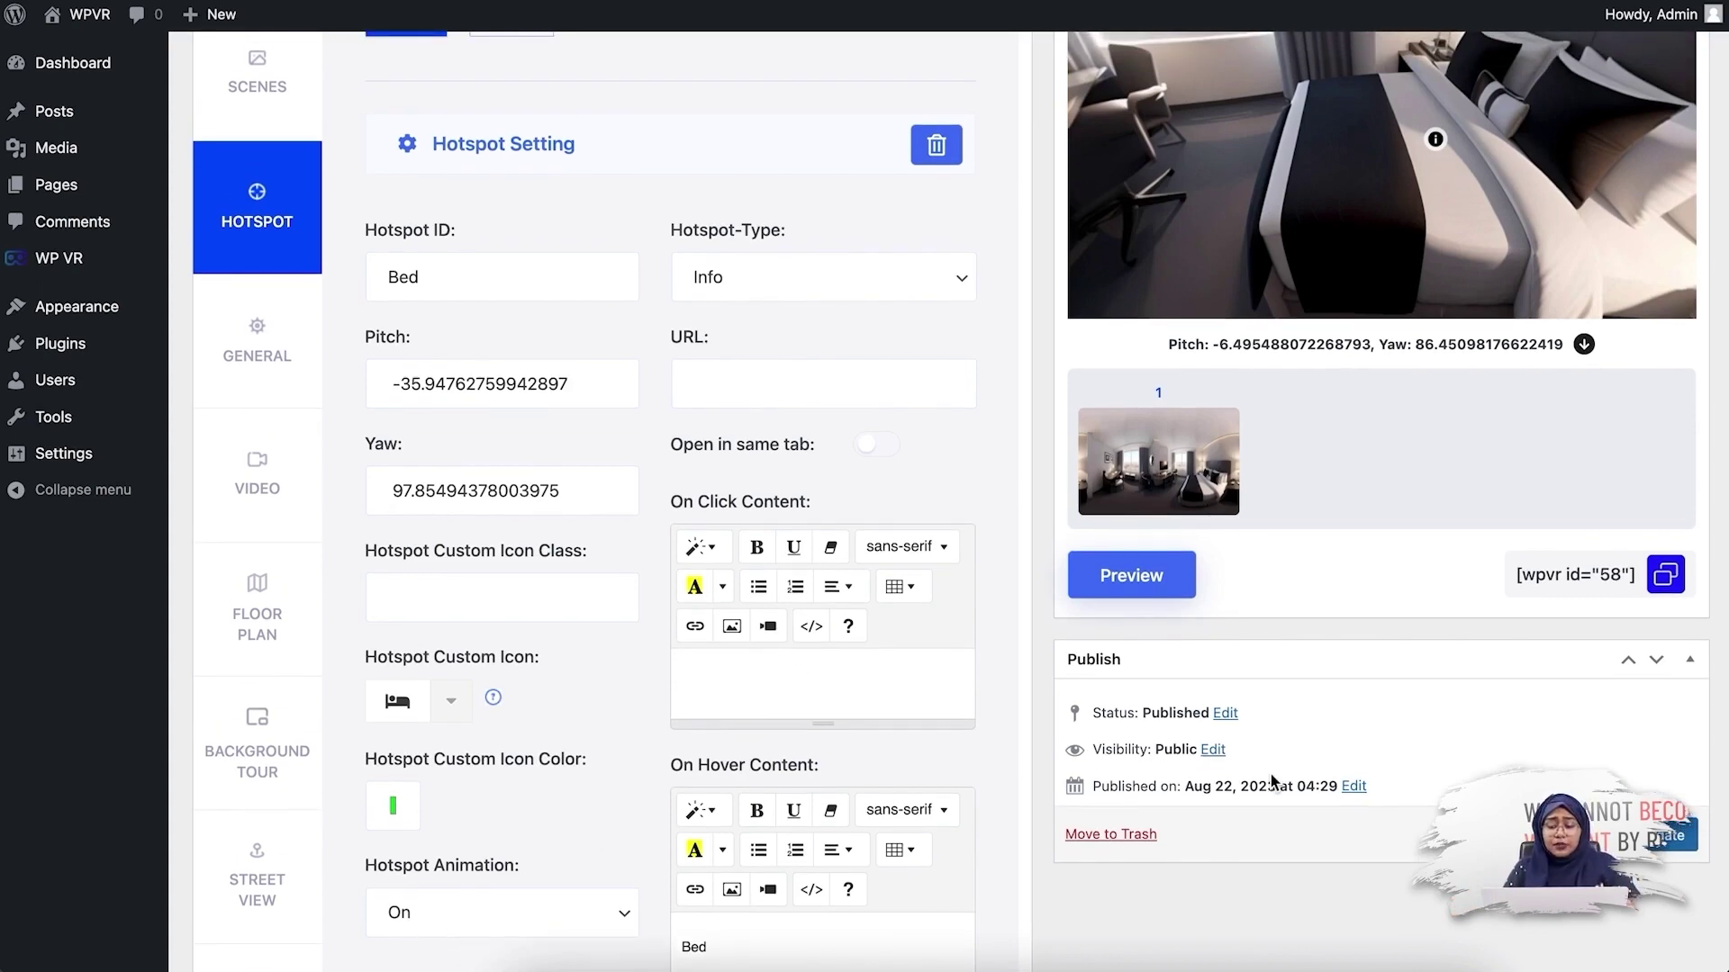
{"action": "scroll", "coordinate": [1272, 781], "scroll_direction": "down", "scroll_amount": 3}
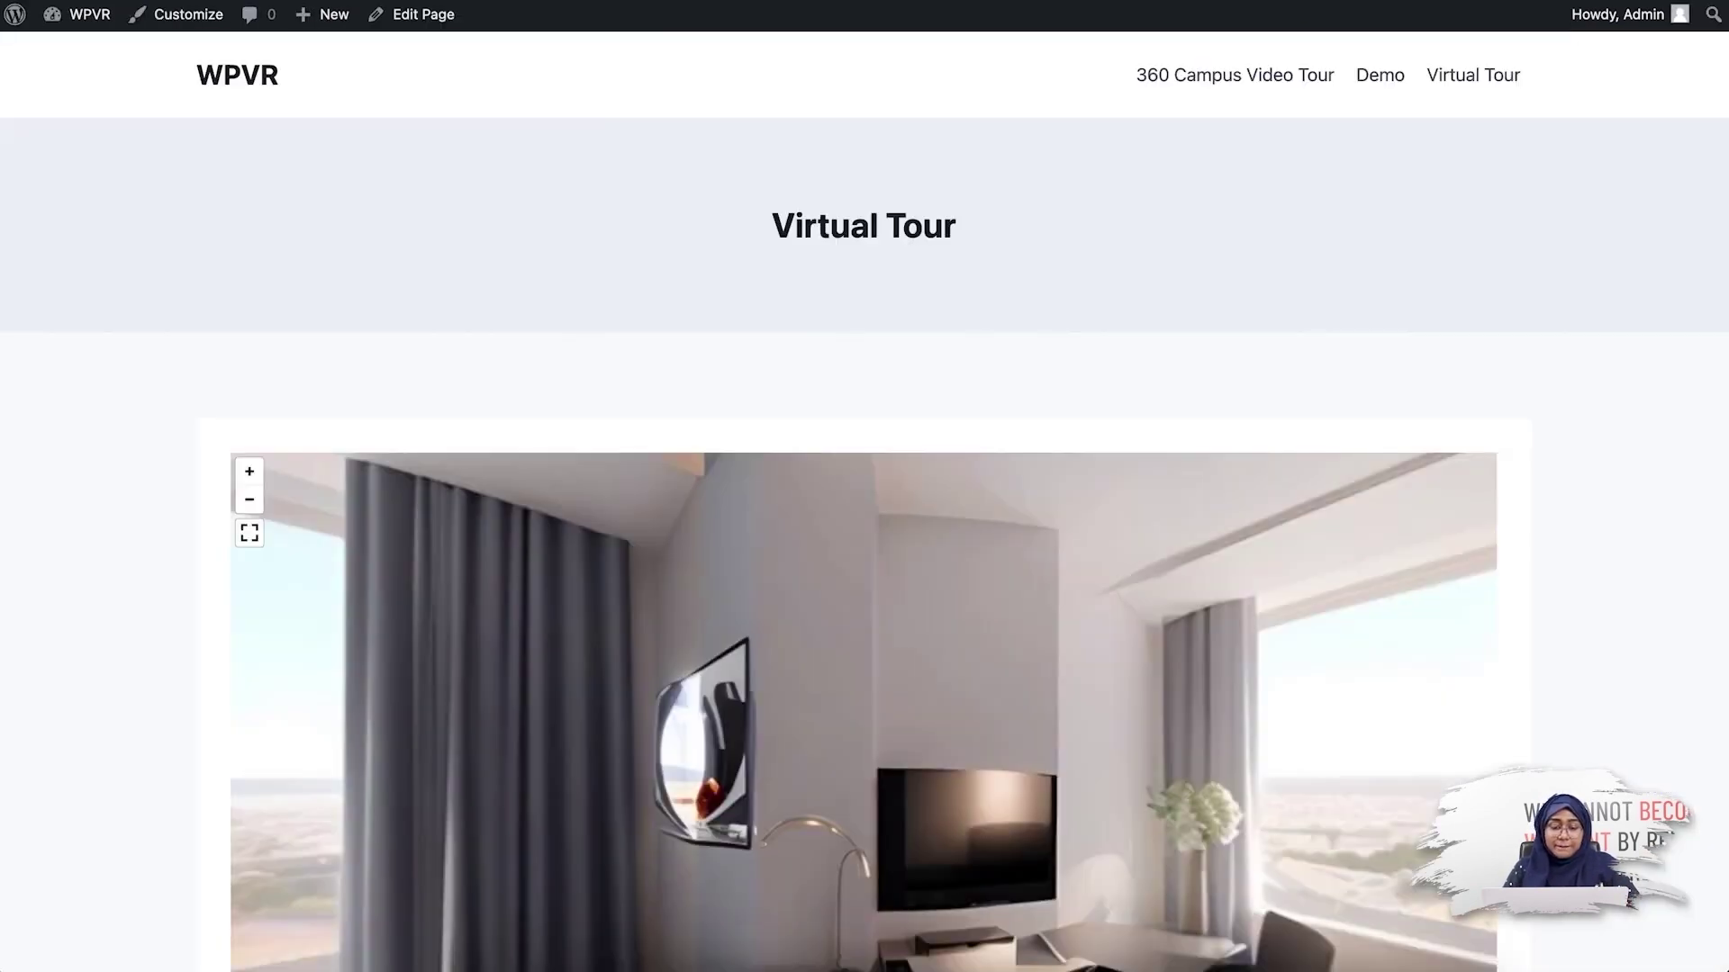
{"action": "scroll", "coordinate": [1356, 360], "scroll_direction": "down", "scroll_amount": 2}
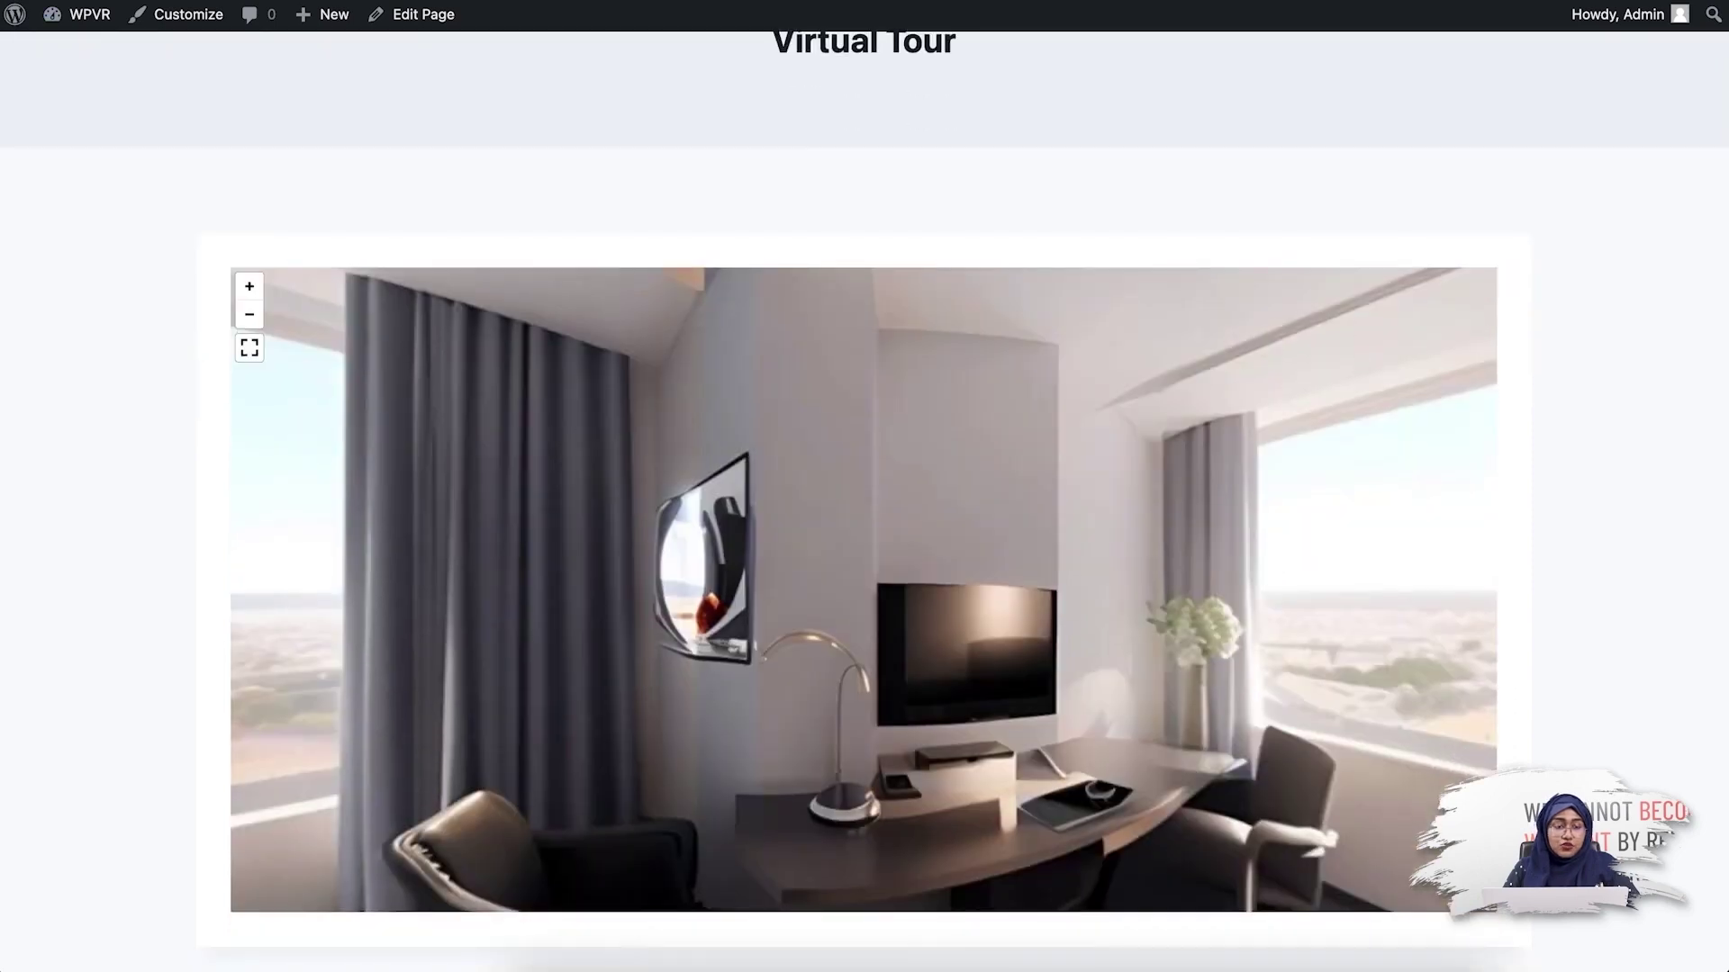
{"action": "scroll", "coordinate": [1185, 628], "scroll_direction": "up", "scroll_amount": 3}
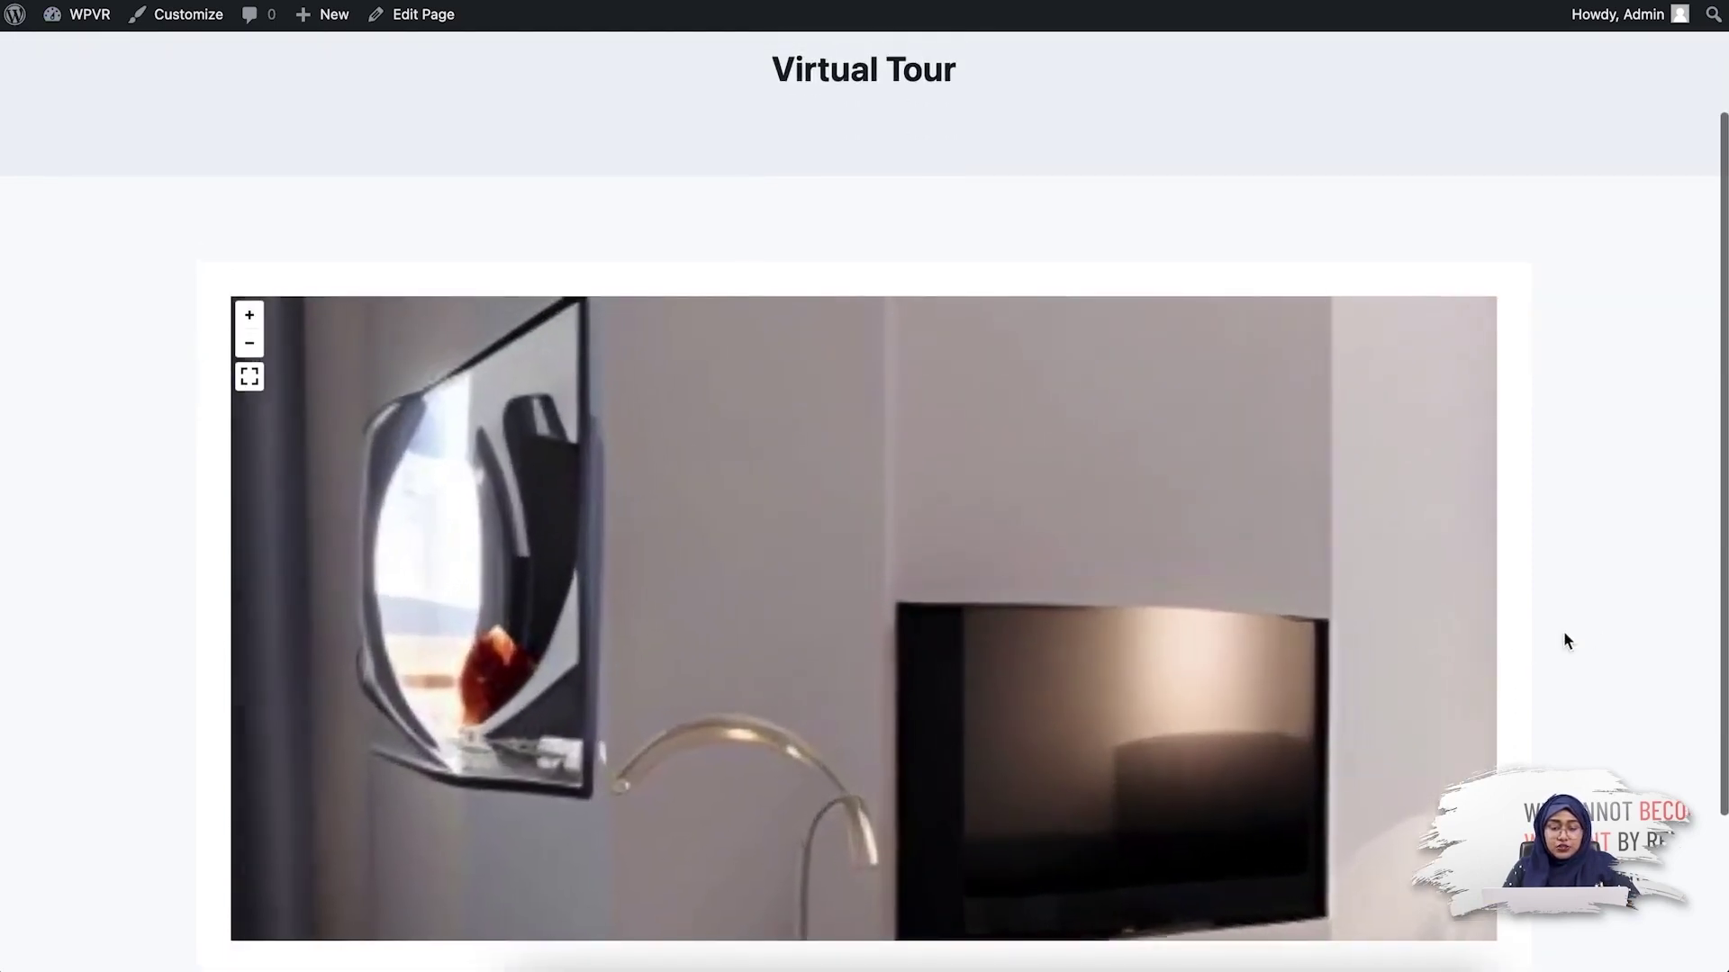
{"action": "scroll", "coordinate": [1400, 636], "scroll_direction": "down", "scroll_amount": 5}
{"action": "left_click_drag", "start_coordinate": [1377, 687], "coordinate": [996, 750]}
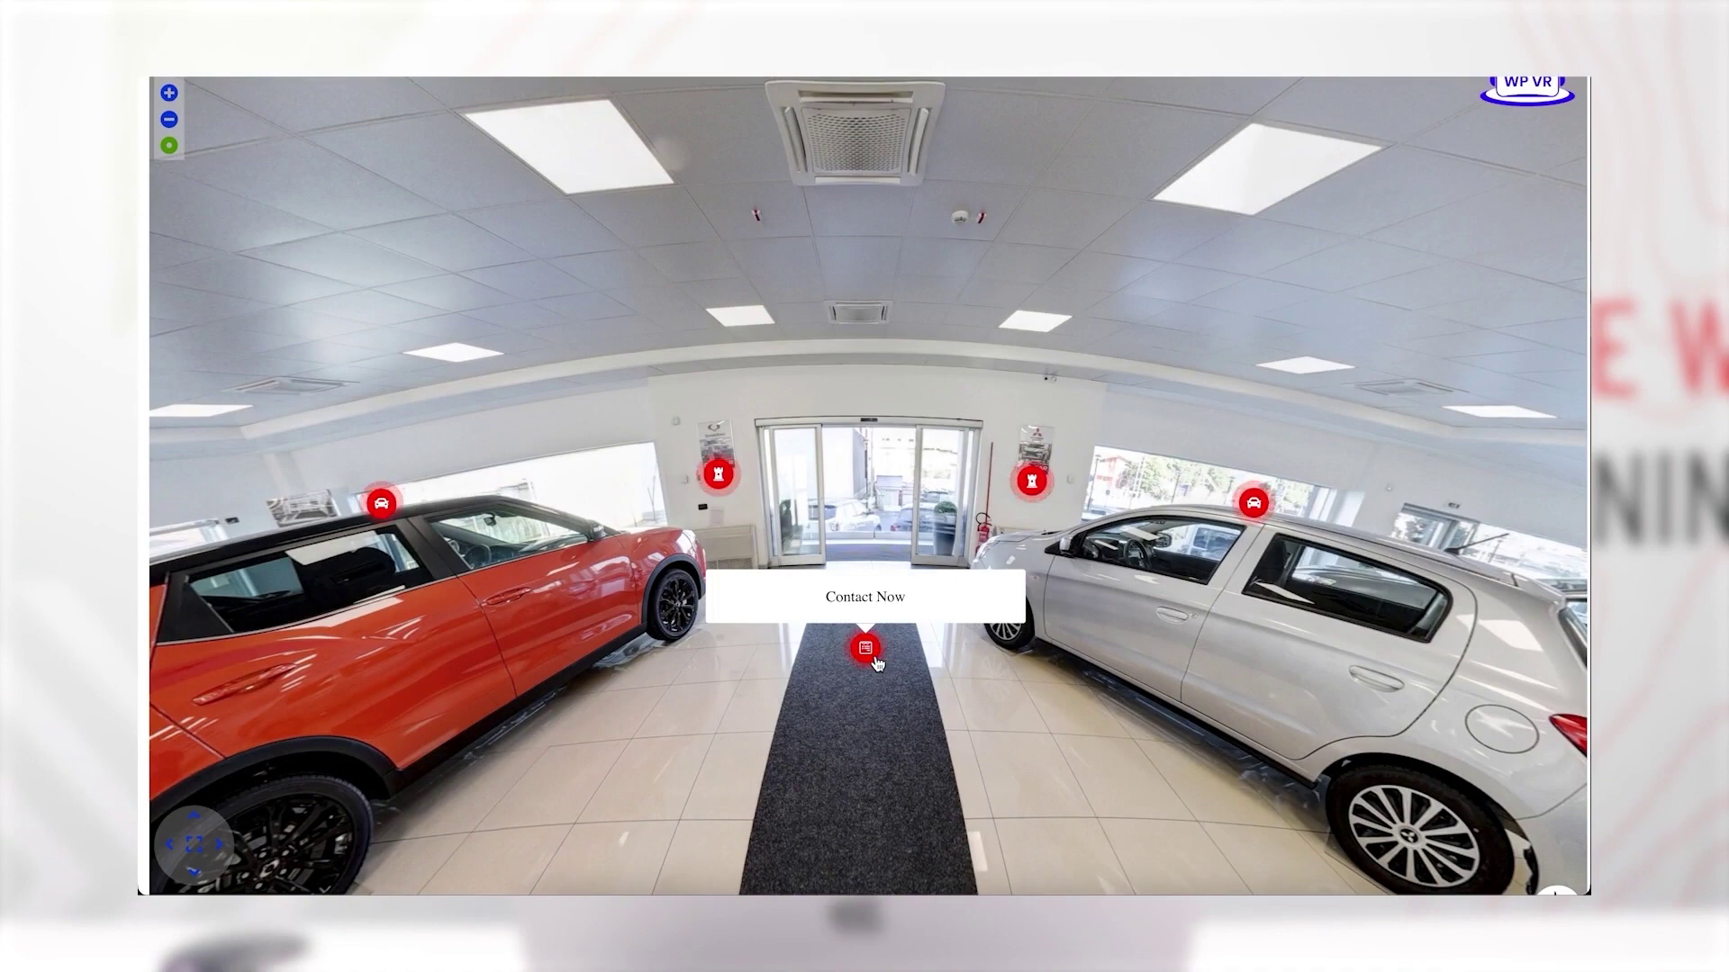
Step: Open the contact form from the Contact Now hotspot on the floor mat in the car showroom tour
{"action": "left_click", "coordinate": [867, 649]}
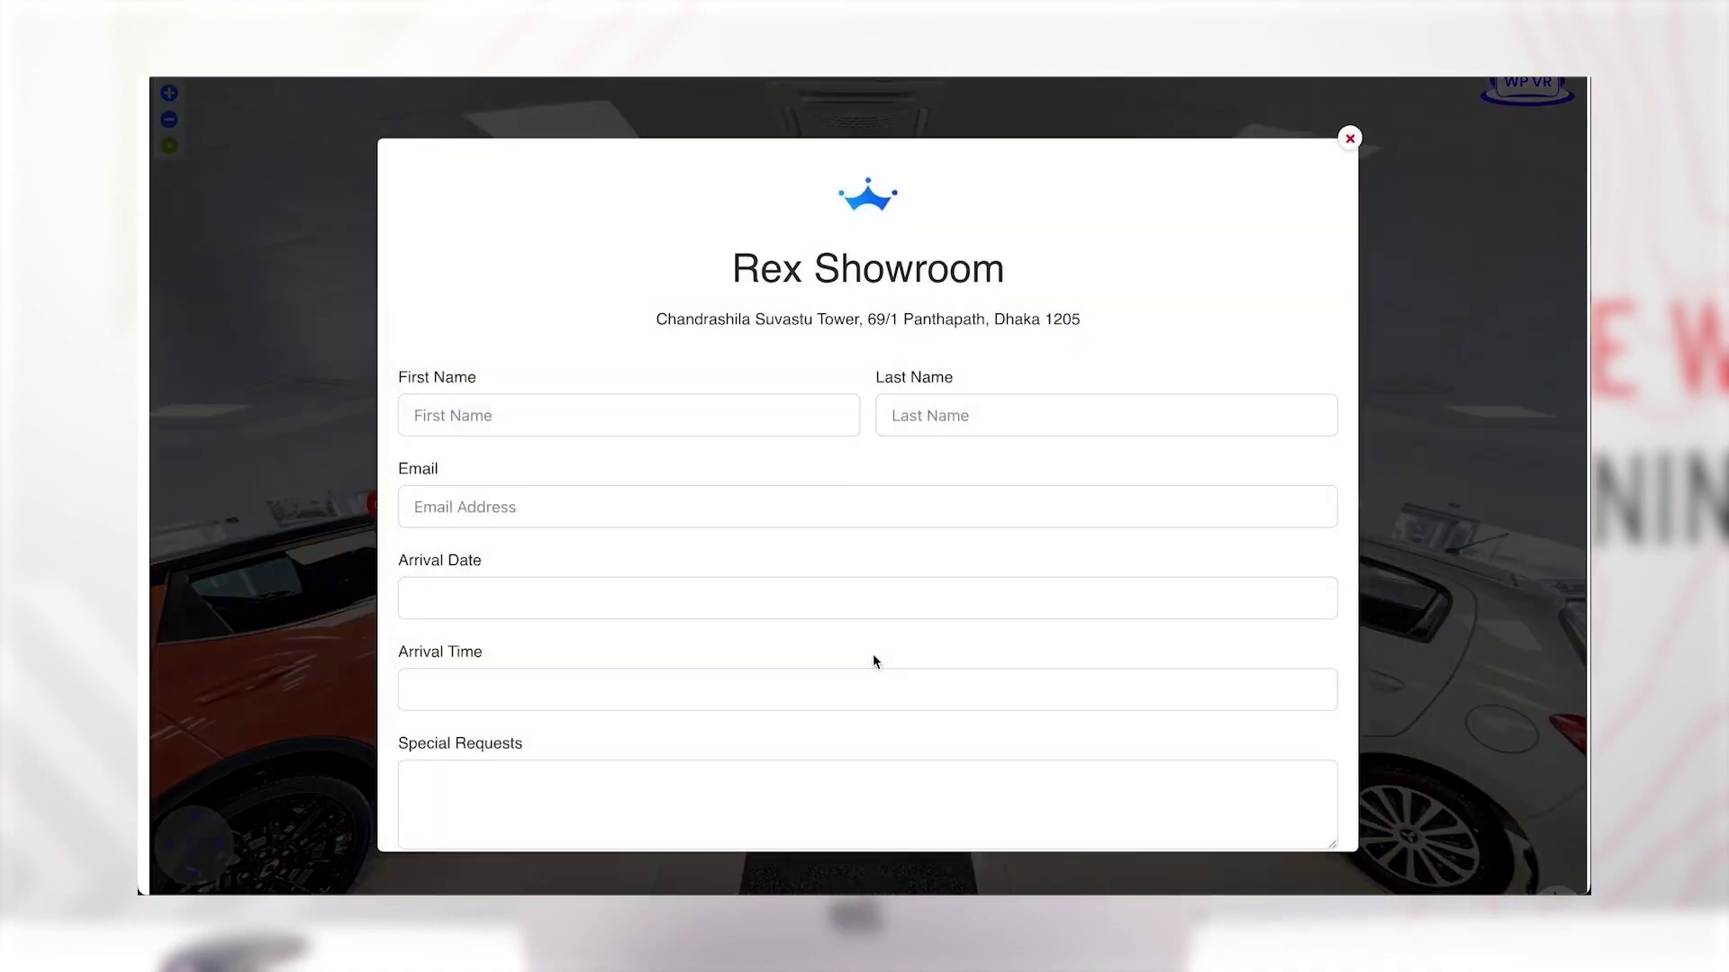